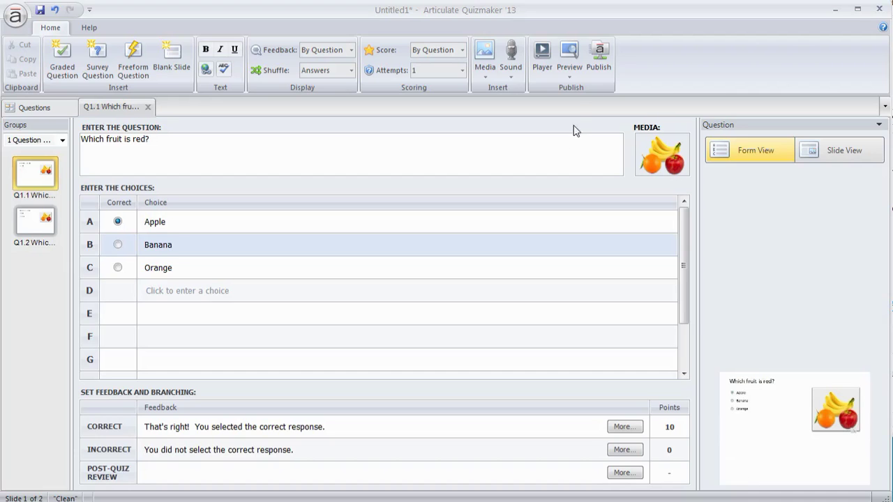
- Preview only the fruit question slide, enlarging and closing the fruit picture, then return to editing
click(569, 74)
click(578, 92)
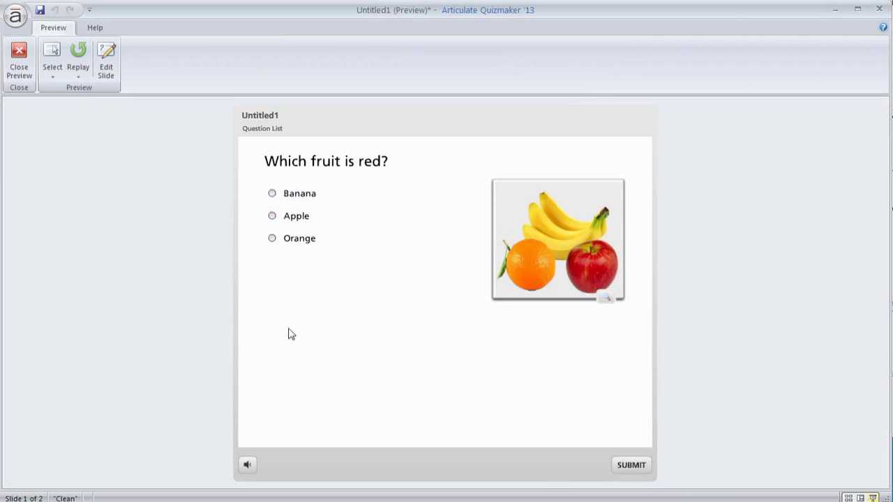
click(604, 298)
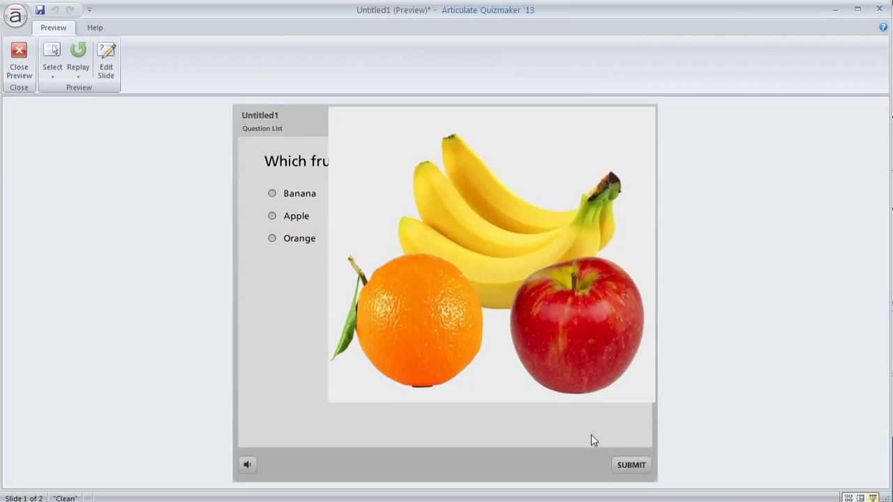
click(566, 315)
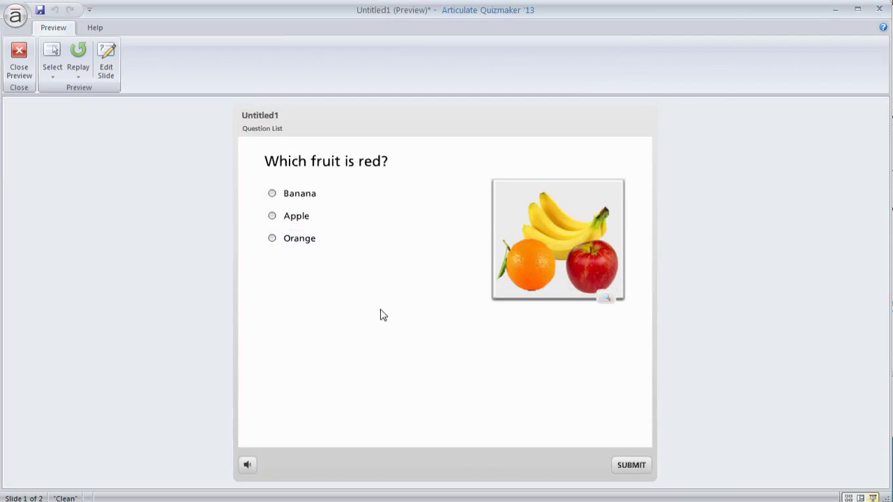
click(19, 59)
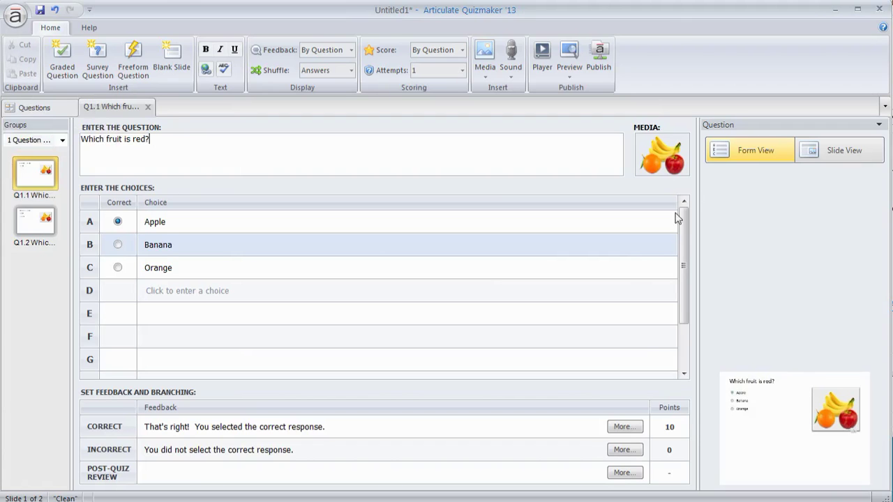
- Edit the question in Slide View with a taller canvas, selecting the title, choices and fruit picture
click(845, 155)
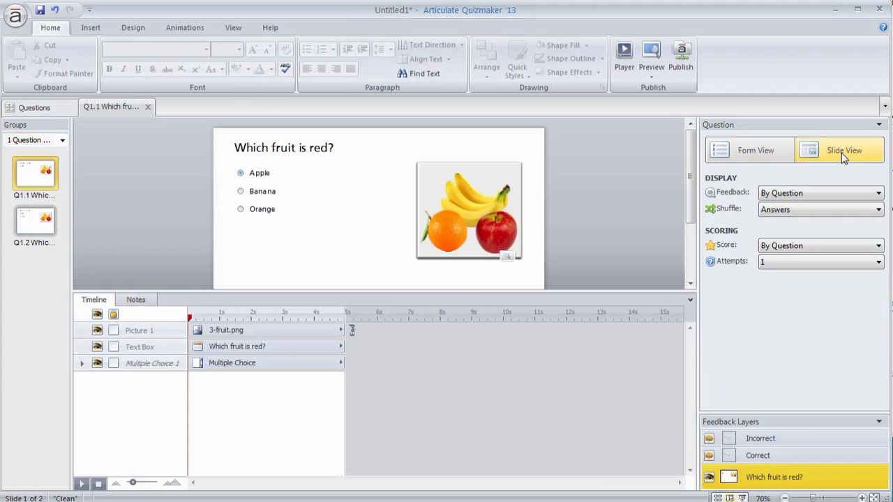
drag(466, 292, 477, 384)
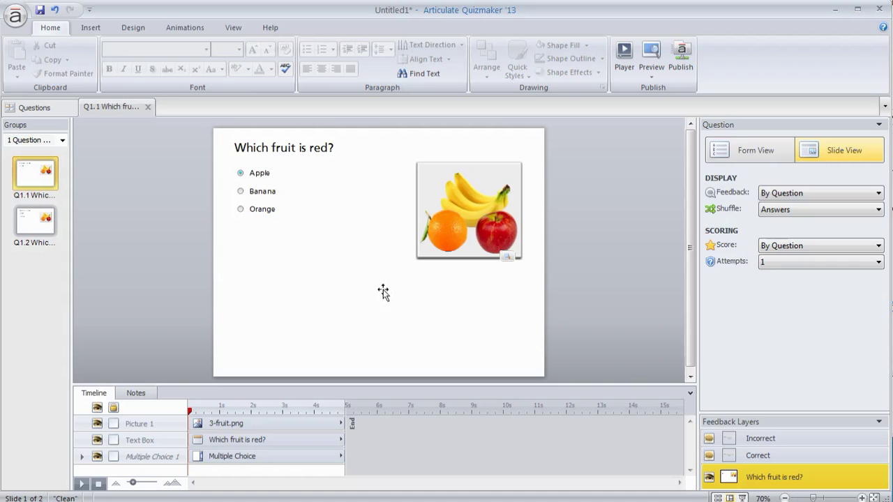
click(281, 147)
click(273, 174)
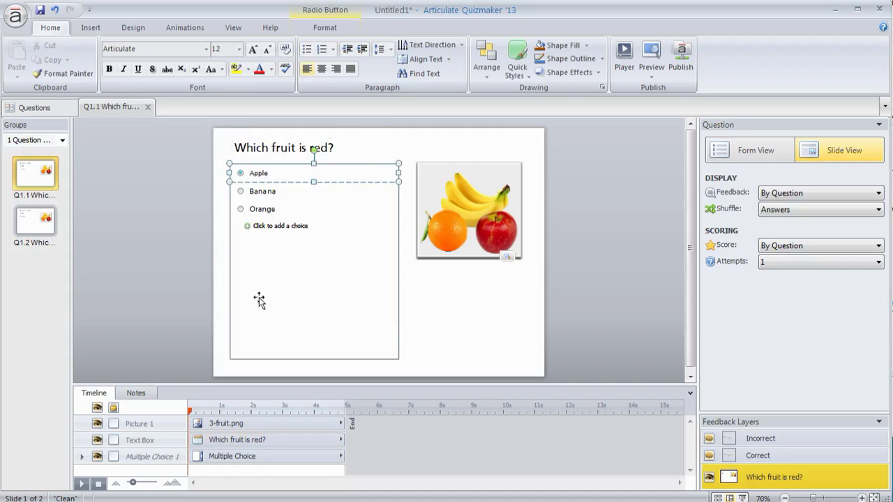
click(478, 222)
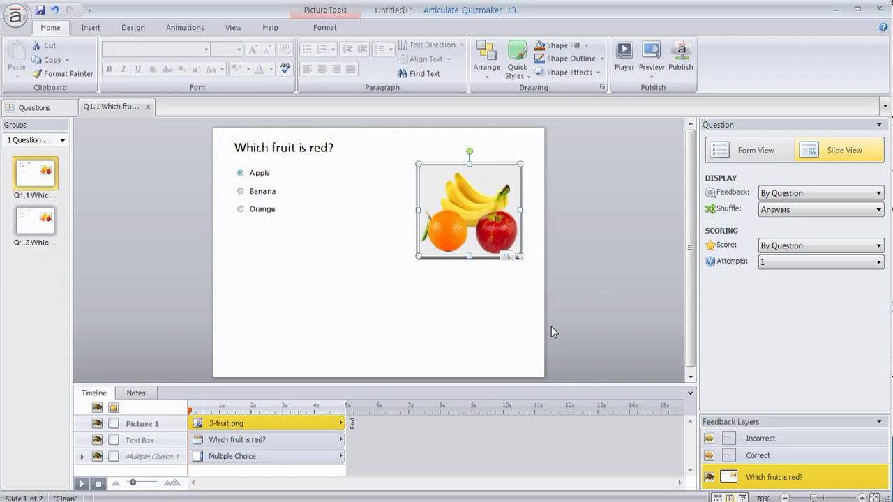
- Delete the combined fruit picture and then its leftover empty picture placeholder
click(584, 321)
click(464, 201)
key(Delete)
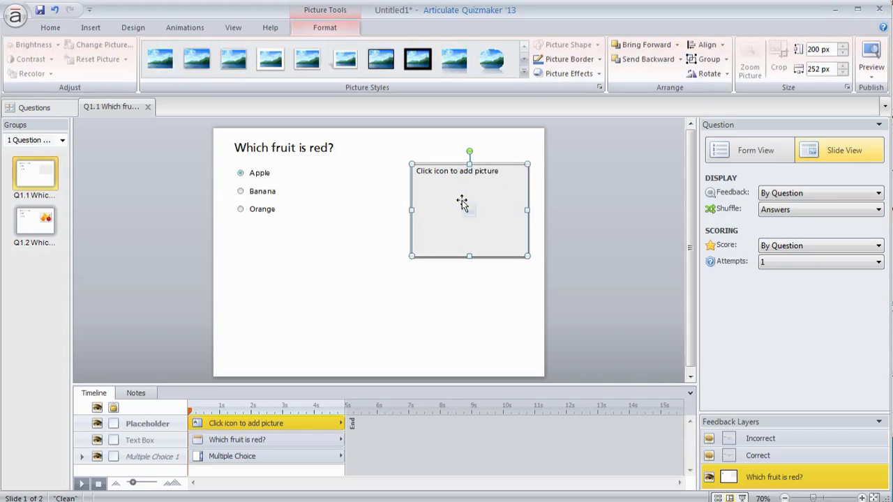
key(Delete)
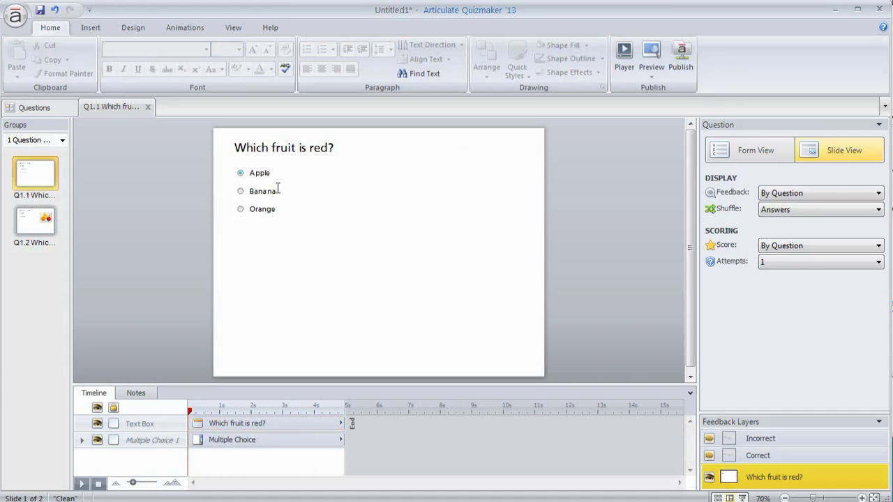
- Widen the Multiple Choice box to the right and narrow the Apple, Banana and Orange rows
click(256, 185)
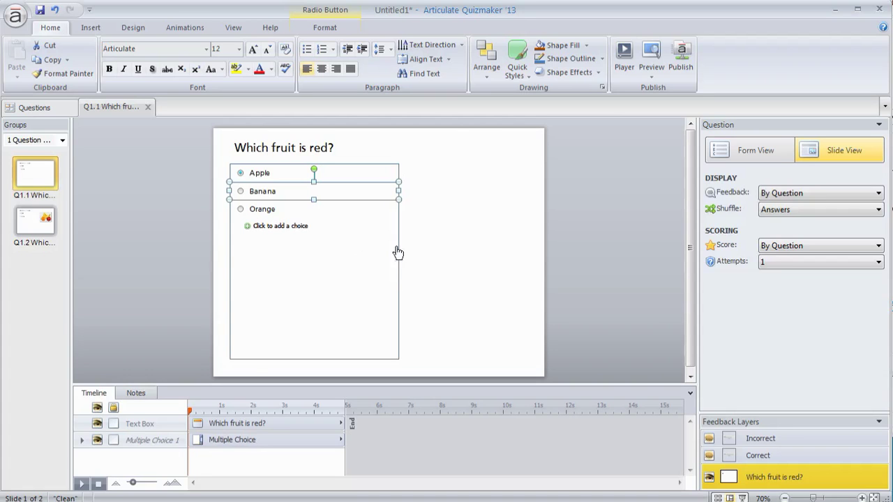
click(399, 317)
drag(400, 261, 534, 261)
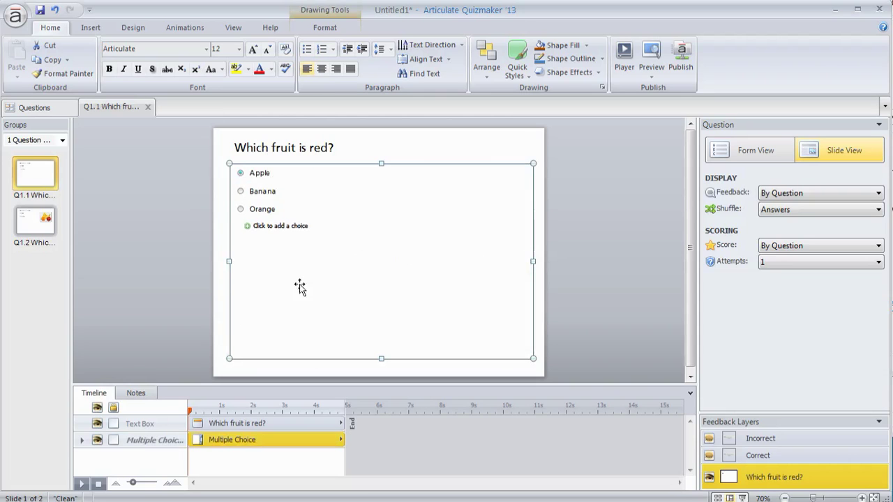
click(263, 174)
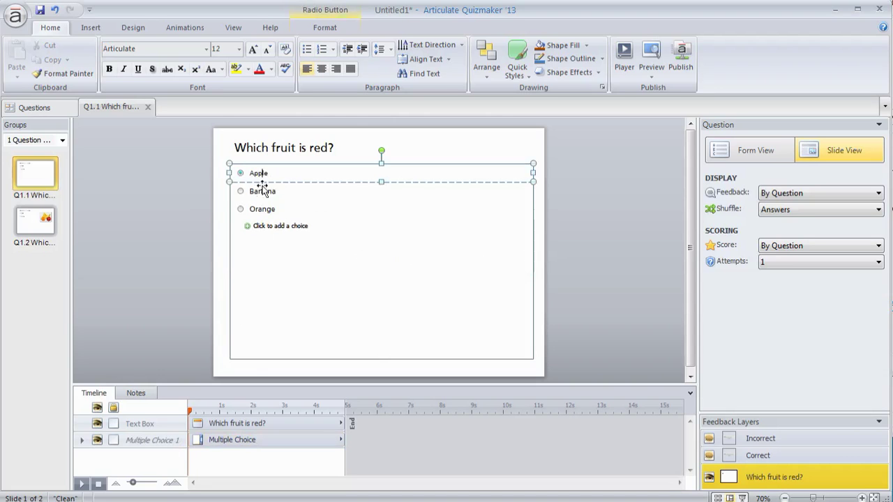
shift+click(263, 188)
shift+click(268, 211)
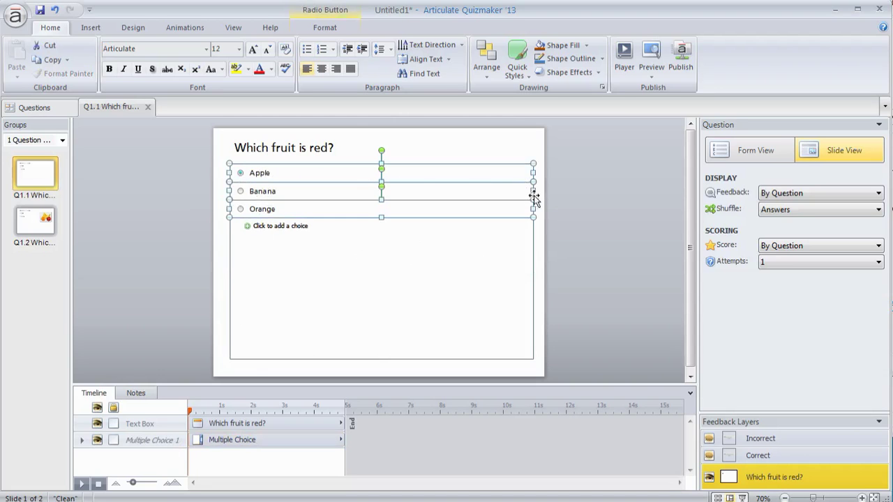
drag(534, 190, 301, 202)
click(279, 232)
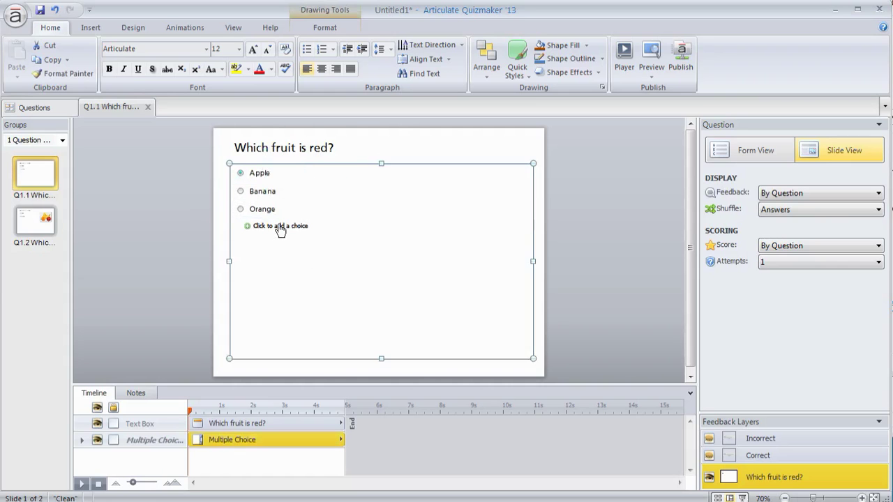
- Move Apple to the lower left, Banana to the middle and Orange to the lower right
click(259, 173)
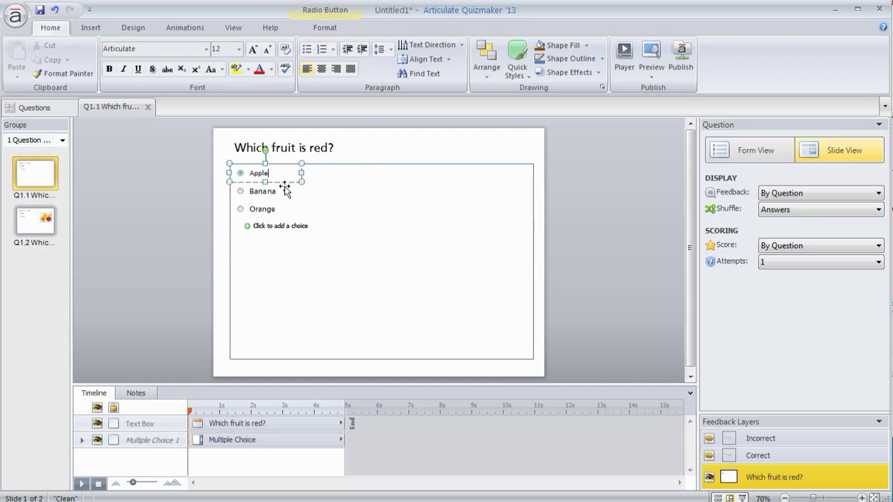
drag(284, 181, 298, 338)
click(268, 172)
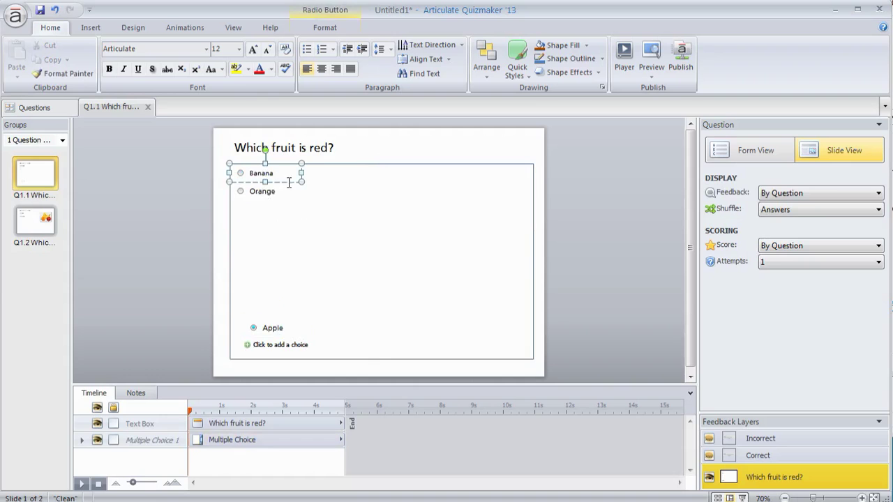
drag(290, 184, 390, 262)
click(274, 174)
drag(285, 185, 501, 333)
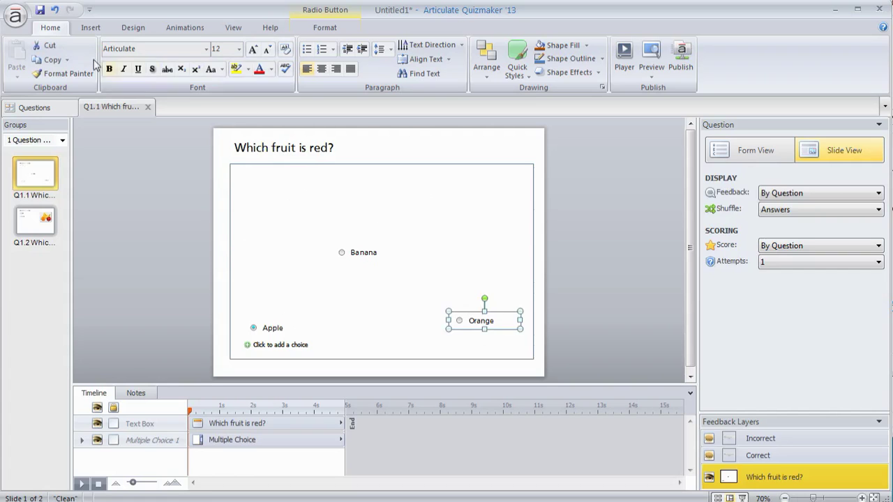
- Insert the apple1, banana1 and orange1 pictures onto the slide
click(91, 28)
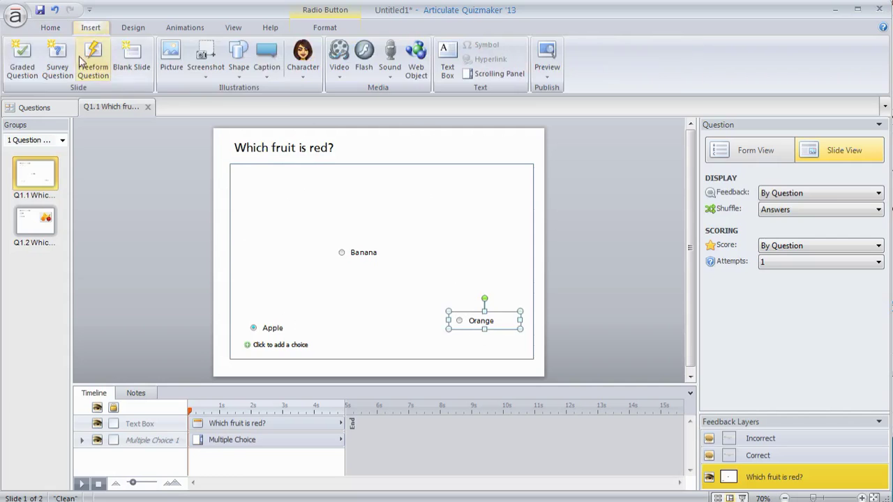
click(173, 61)
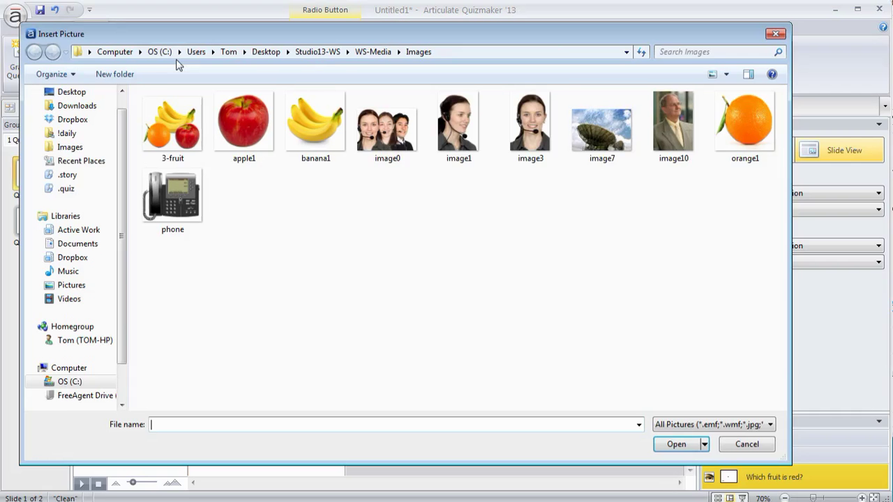
click(245, 124)
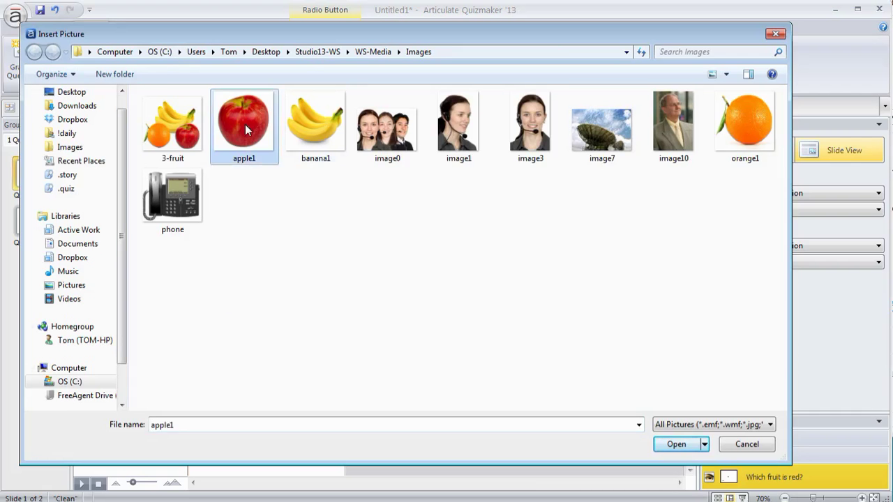
ctrl+click(341, 148)
ctrl+click(768, 139)
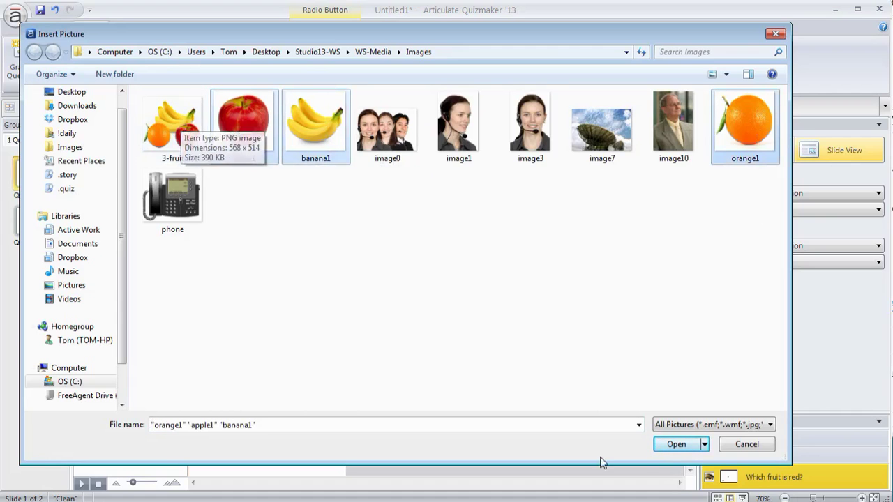
click(675, 445)
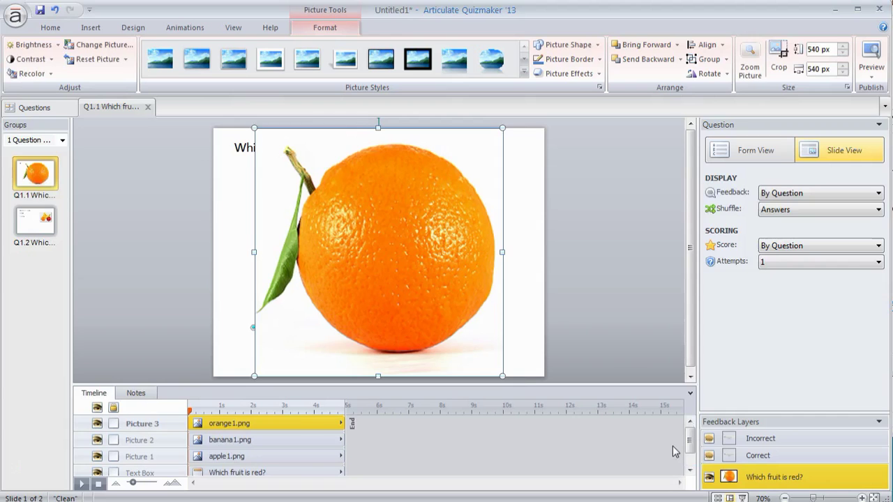
- Shrink the orange, banana and apple pictures to small sizes
click(244, 126)
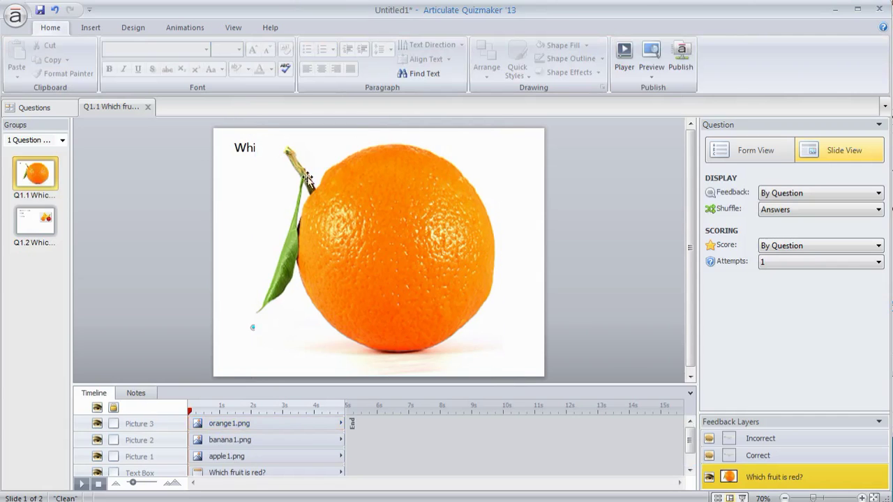
click(262, 138)
drag(255, 129, 501, 336)
click(393, 275)
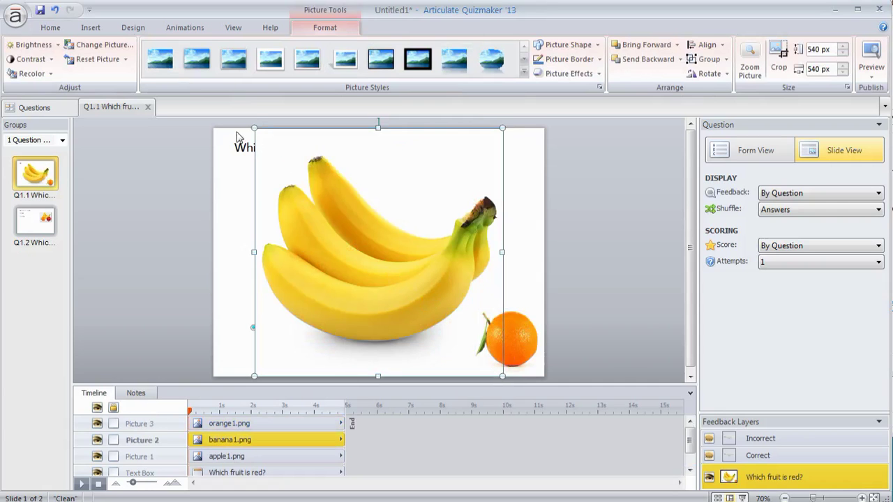
drag(255, 128, 440, 315)
click(293, 175)
drag(253, 129, 261, 275)
- Place the slightly enlarged banana above the Banana answer and the orange above the Orange answer
click(450, 359)
drag(450, 359, 358, 217)
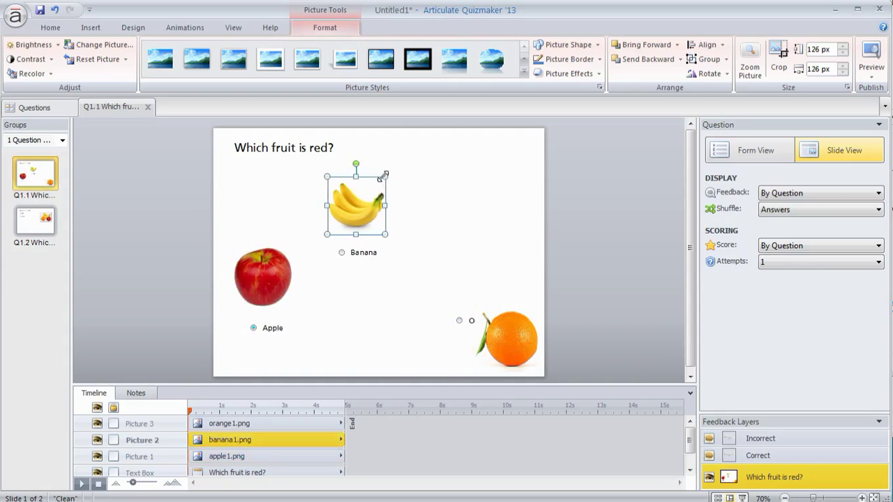
drag(385, 173, 414, 153)
drag(509, 342, 484, 282)
click(543, 254)
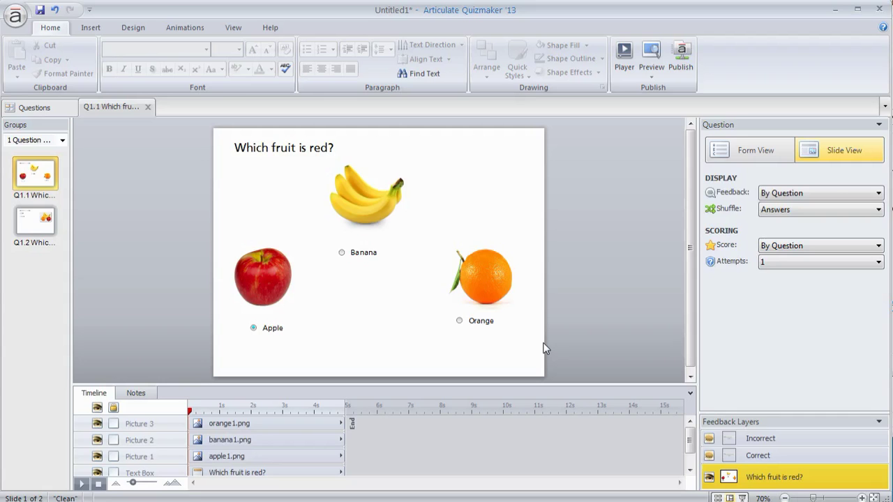
- Nudge the apple, banana and orange pictures so each sits just above its own answer label
drag(260, 276, 293, 323)
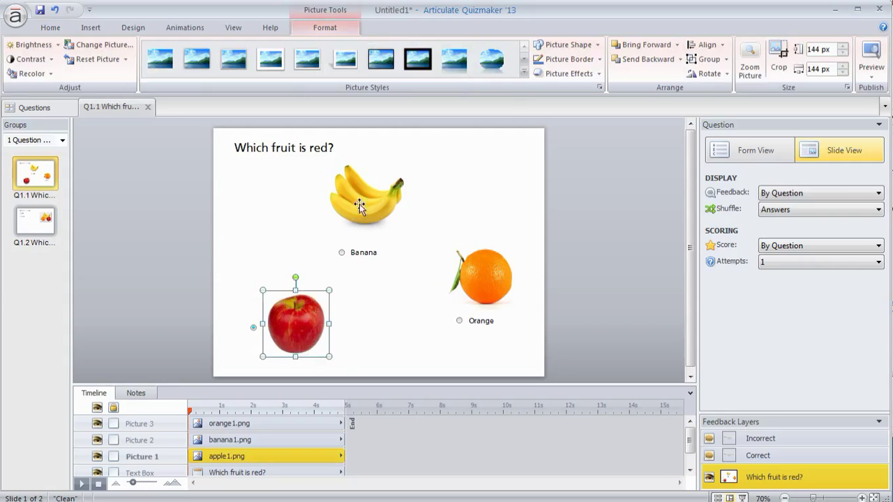
drag(360, 202, 380, 264)
drag(491, 286, 508, 325)
click(597, 278)
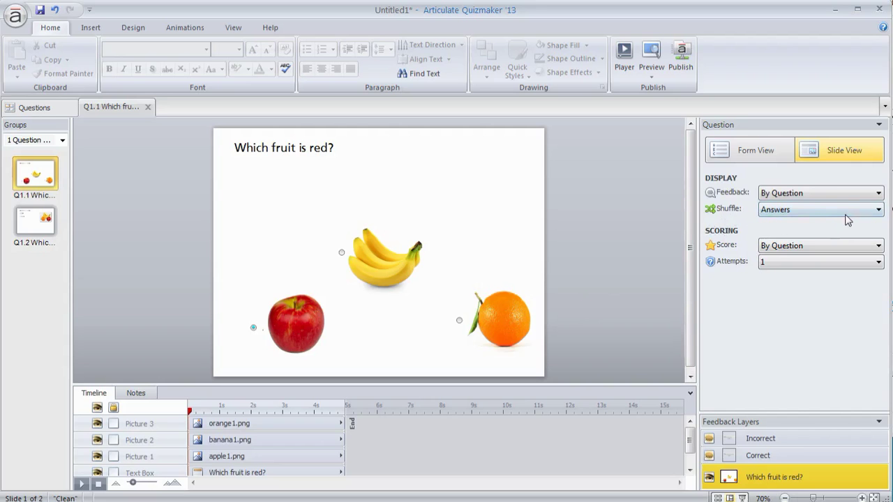
drag(278, 337, 273, 284)
drag(364, 272, 363, 216)
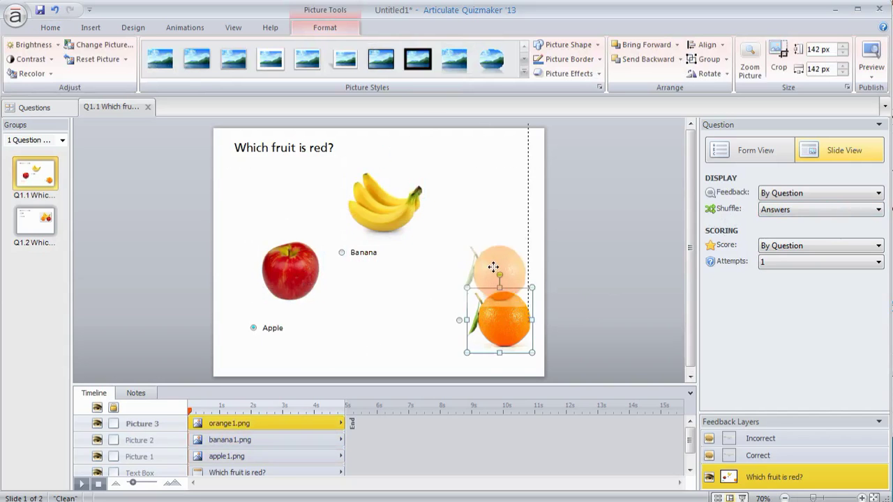
drag(492, 265, 488, 264)
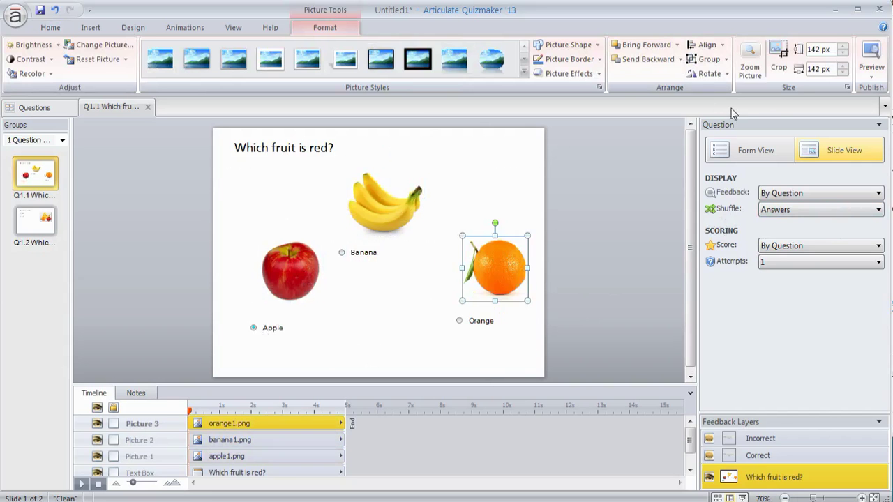
- Preview the question slide, then move the apple, banana and orange pictures lower
click(872, 70)
click(877, 112)
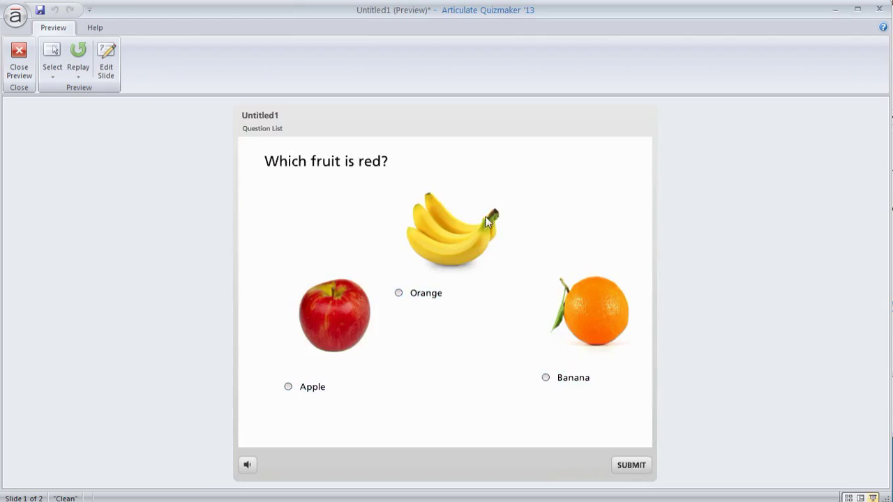
click(19, 59)
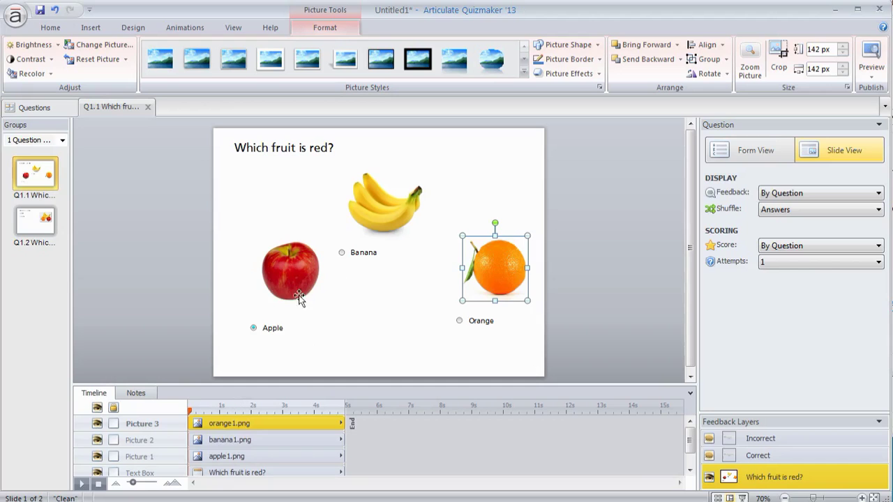
drag(296, 285, 304, 340)
drag(391, 201, 395, 252)
drag(505, 279, 502, 329)
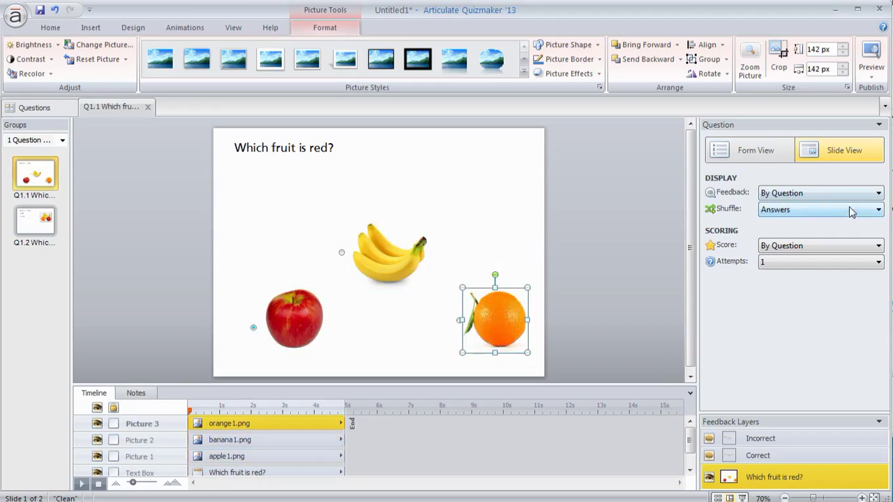
- Set the answer Shuffle option to None so the choices keep their order
click(874, 213)
click(791, 222)
click(593, 290)
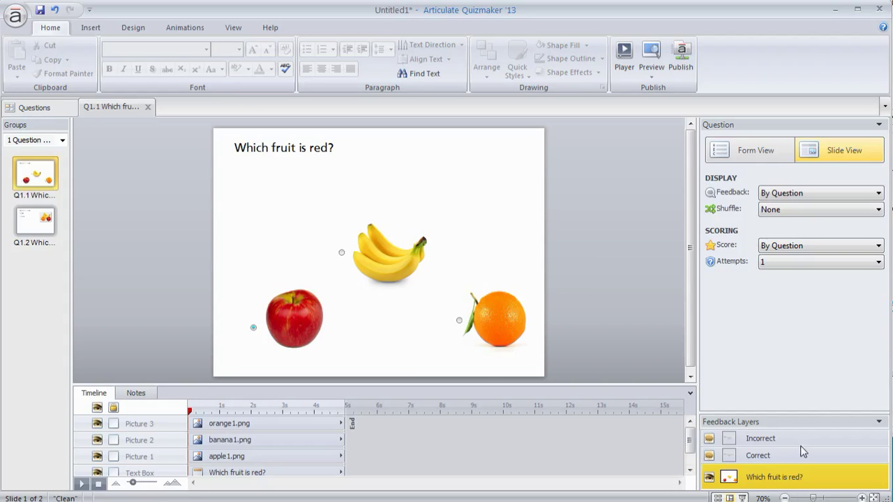
- Compare the Correct and Incorrect feedback layers, ending on Correct with its message selected
click(783, 456)
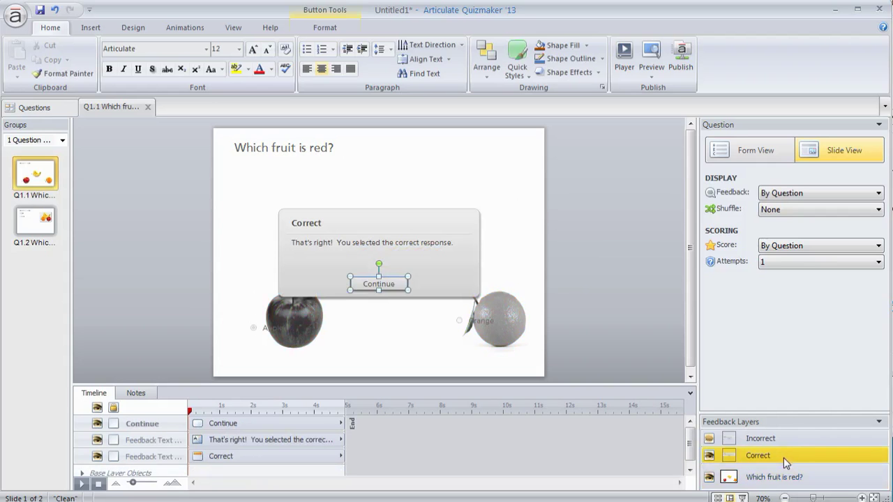
click(791, 439)
click(794, 456)
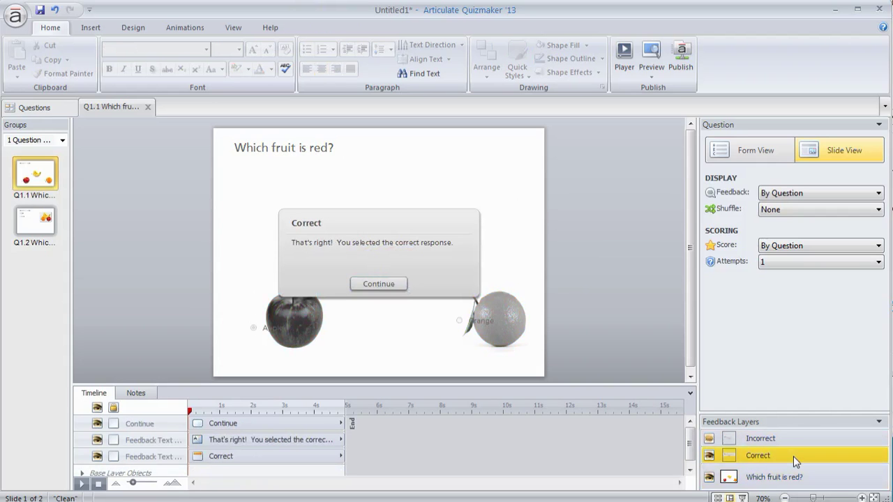
click(400, 246)
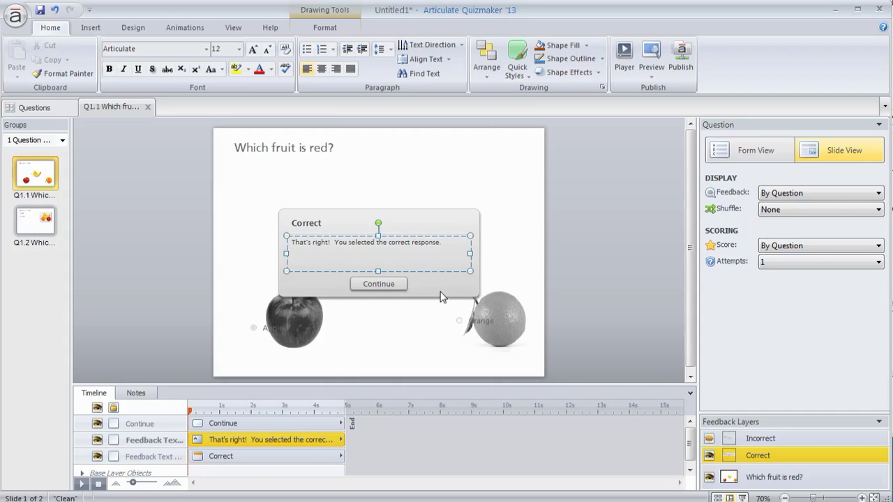
- Open the Feedback Master and apply a light green shape style to its feedback box
click(233, 28)
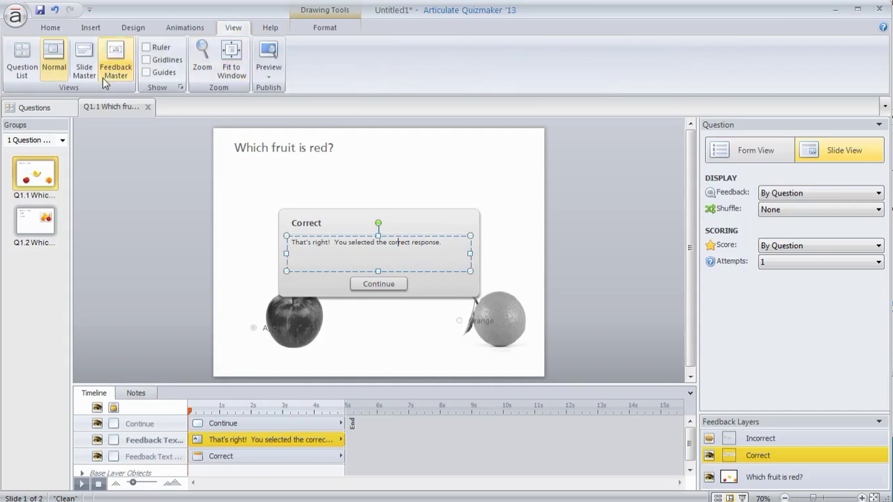
click(116, 50)
click(36, 133)
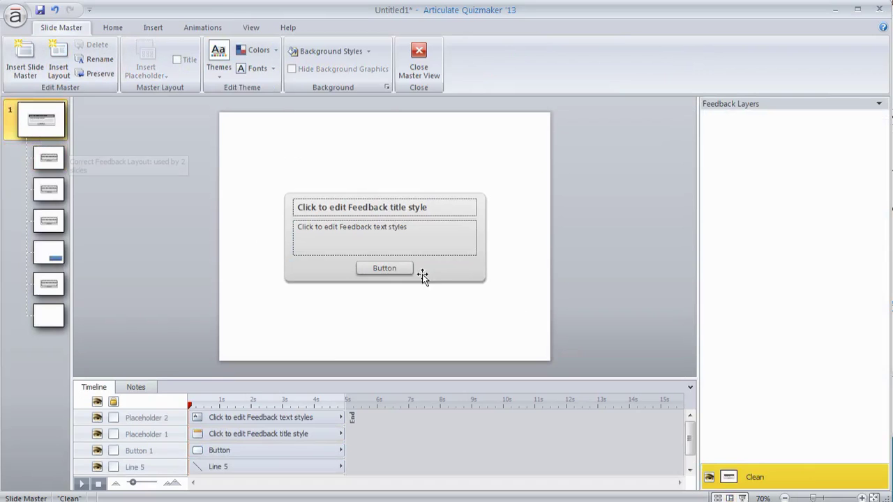
click(476, 283)
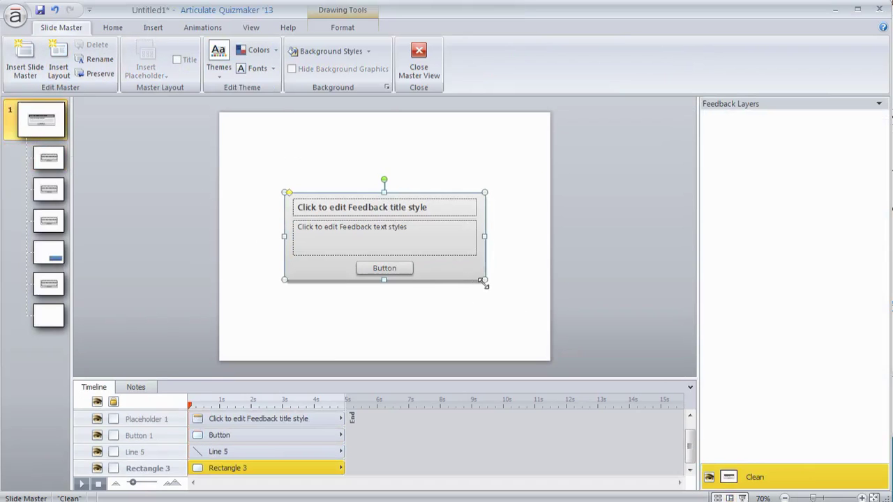
click(340, 30)
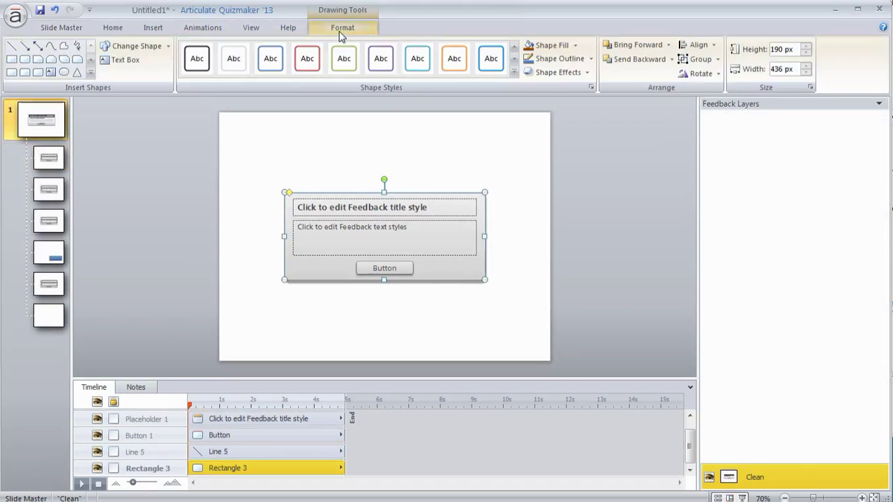
click(514, 73)
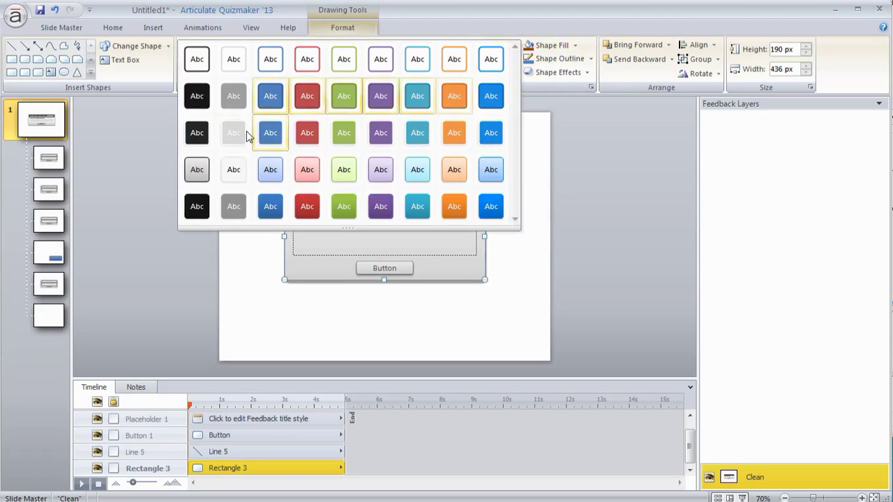
click(344, 169)
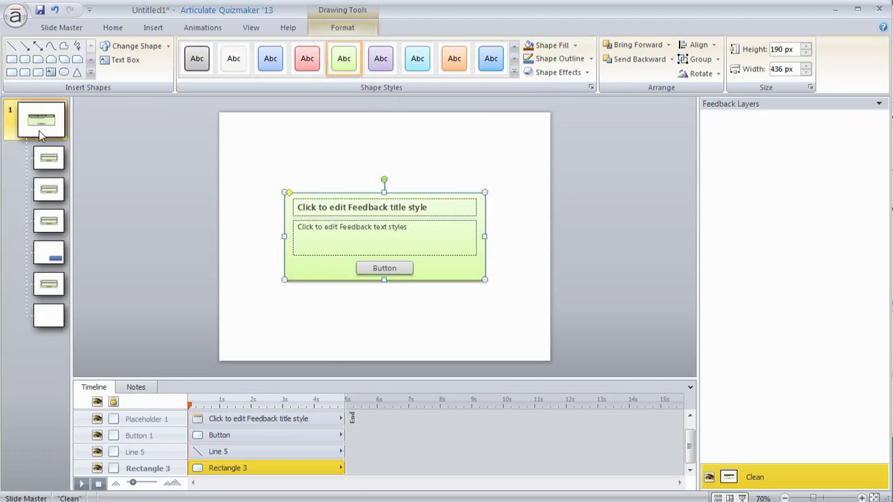
- Check the correct and incorrect feedback layouts, then delete the green box from the main master
click(46, 159)
click(46, 189)
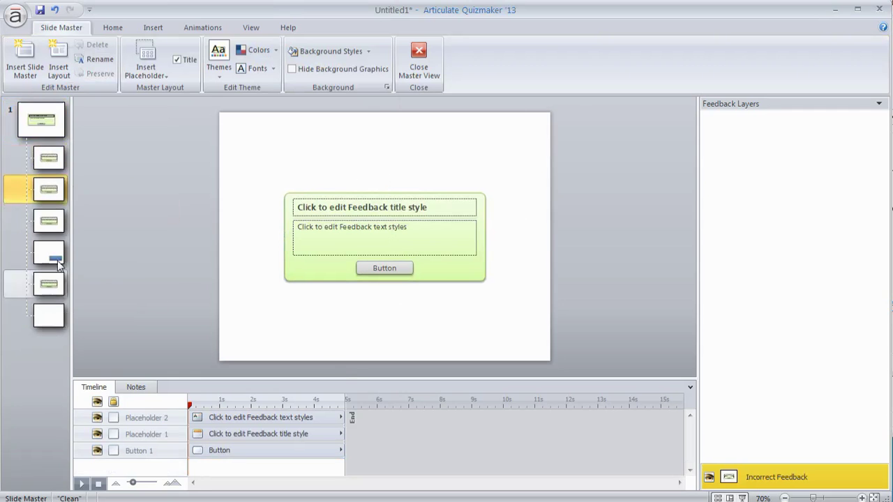
click(45, 134)
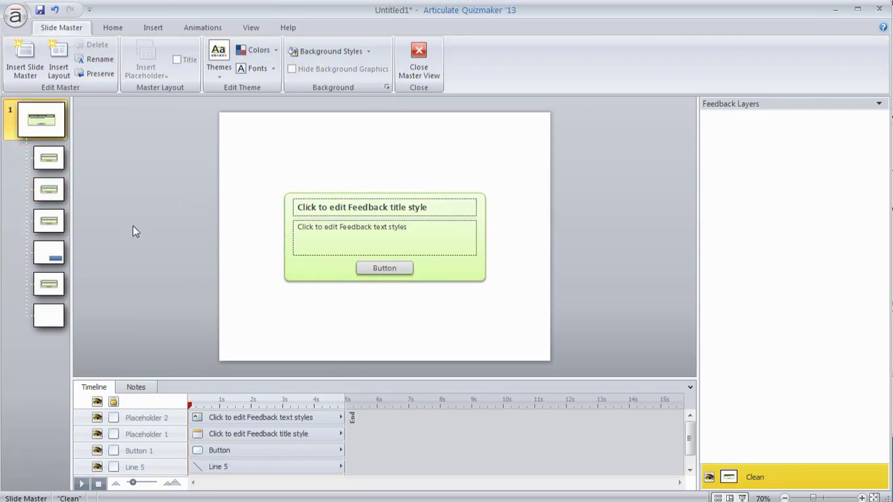
click(288, 279)
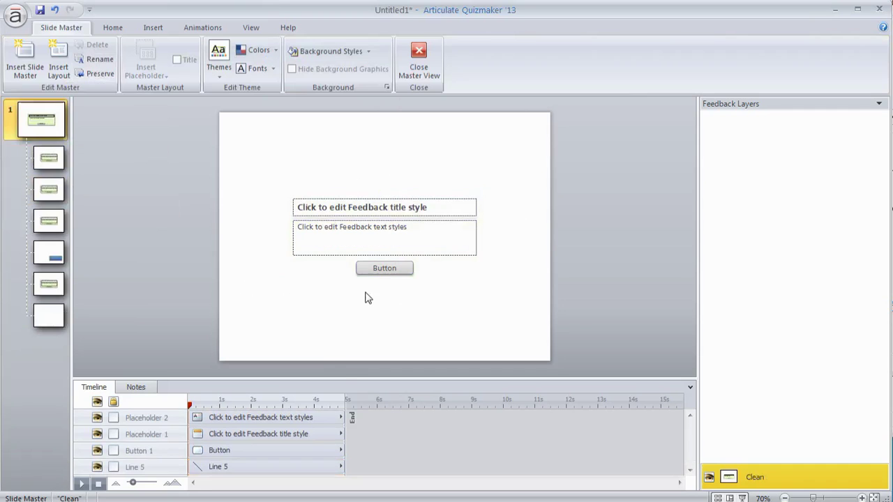
key(Delete)
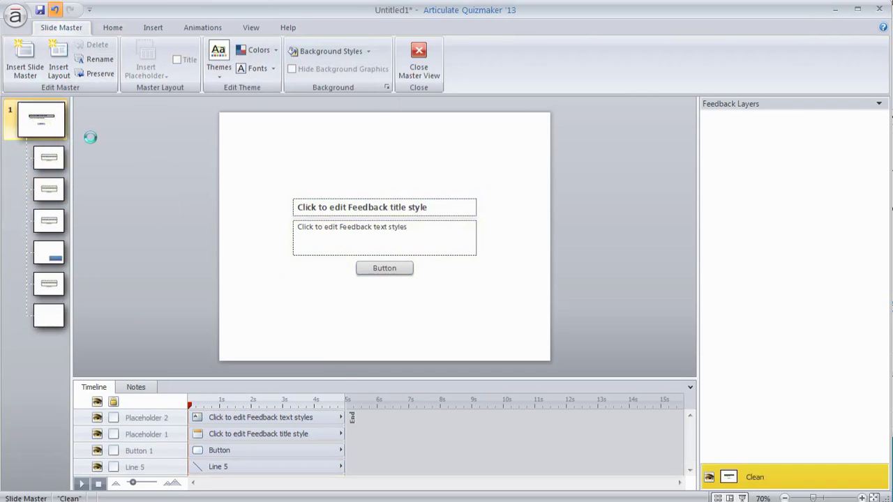
- Draw a checkmark shape at the right edge of the green box on the Correct Feedback layout
click(50, 164)
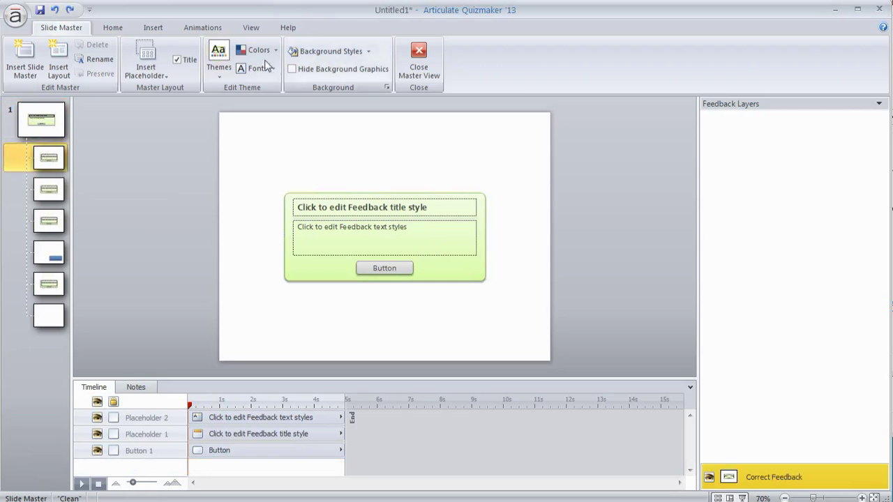
click(155, 29)
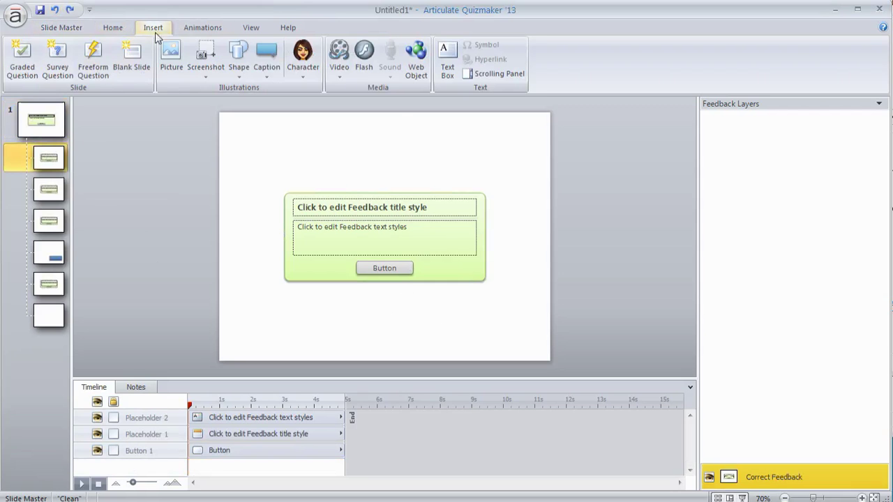
click(239, 54)
click(337, 180)
click(444, 146)
drag(462, 180, 476, 259)
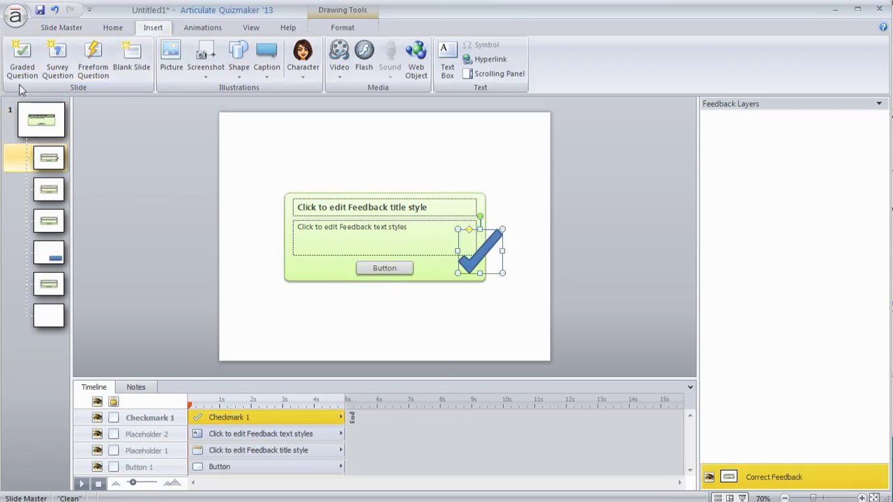
click(63, 28)
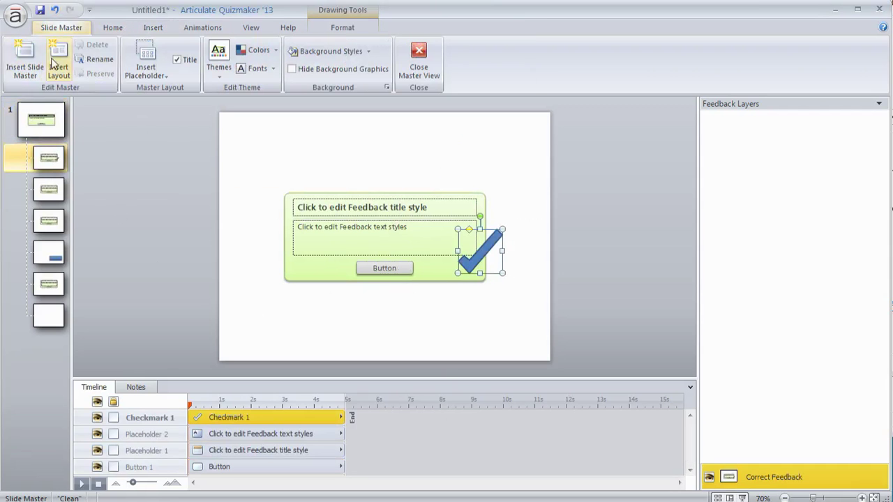
- Close Master View and review the Incorrect, Correct and base layers of the fruit question
click(419, 62)
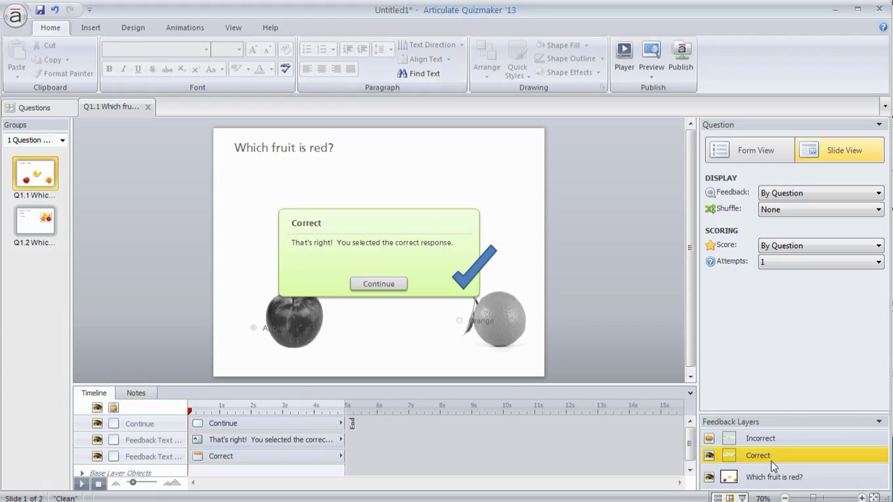
click(783, 439)
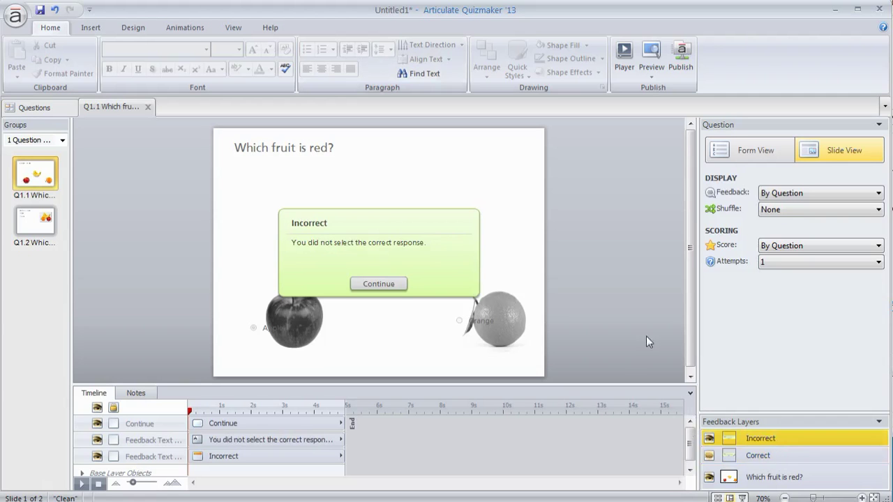
click(762, 478)
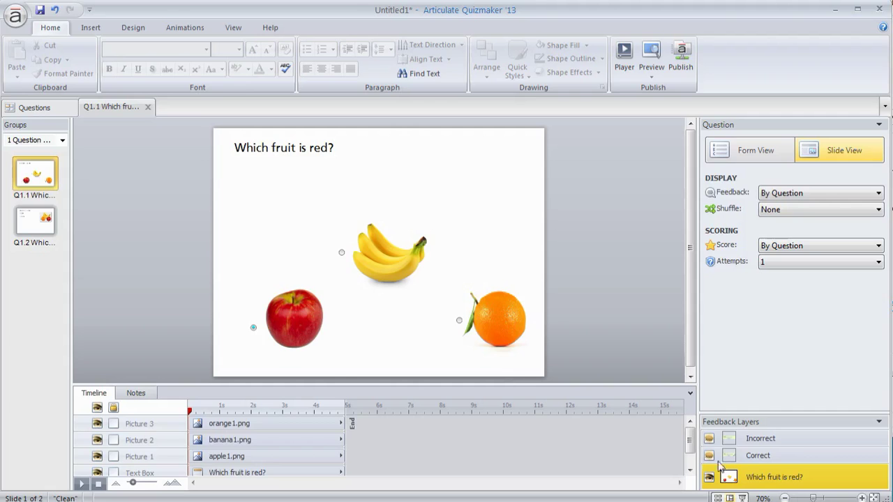
click(757, 458)
click(766, 438)
click(763, 461)
click(741, 478)
- Show the fruit question in Form View and select its Correct feedback message
click(760, 152)
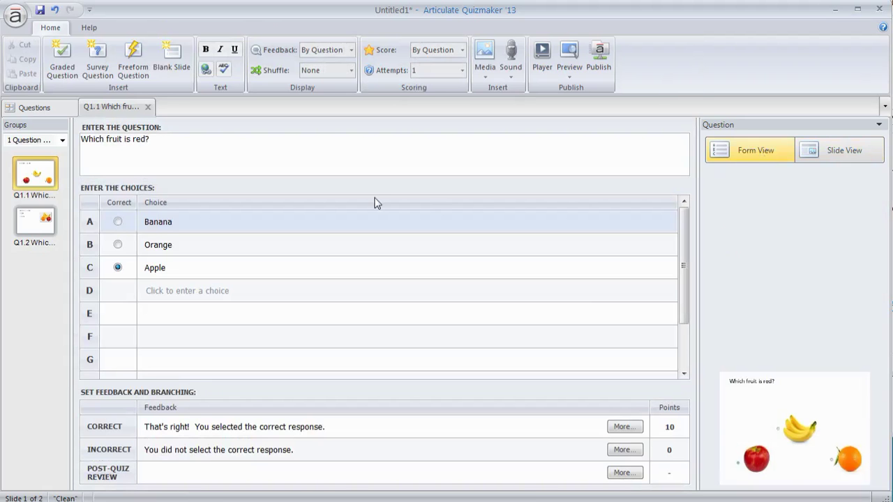
click(333, 430)
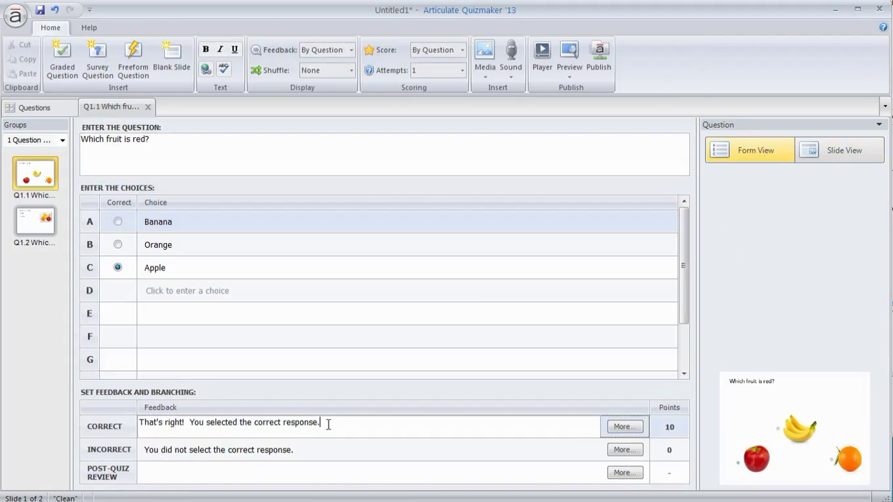
drag(326, 424, 147, 438)
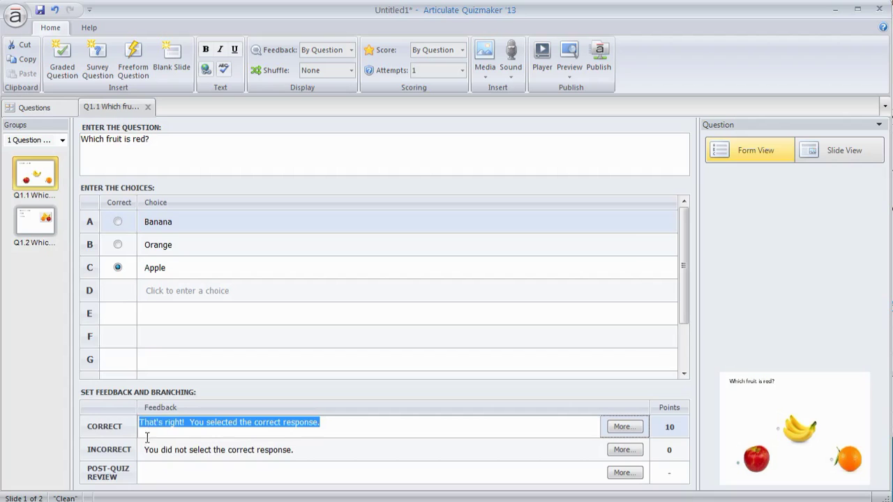
- Review the Correct feedback text and next-slide branching, then cancel without changes
click(625, 427)
double_click(433, 200)
drag(433, 201, 252, 209)
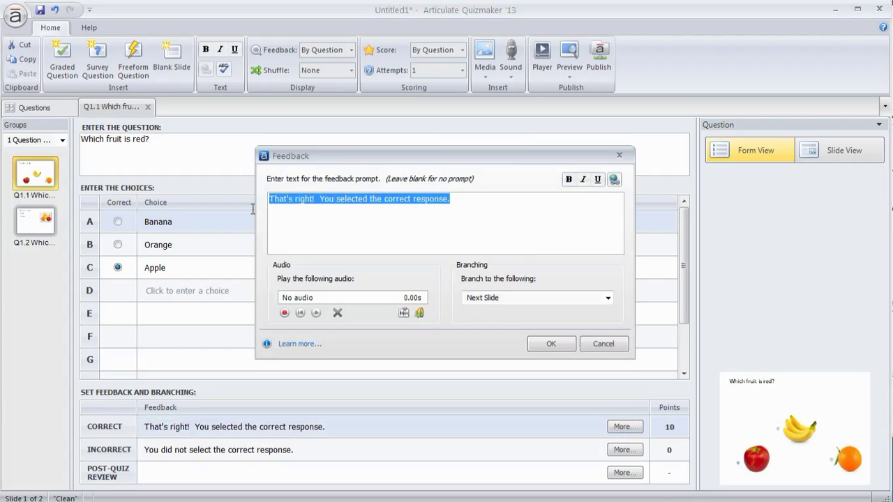
click(609, 298)
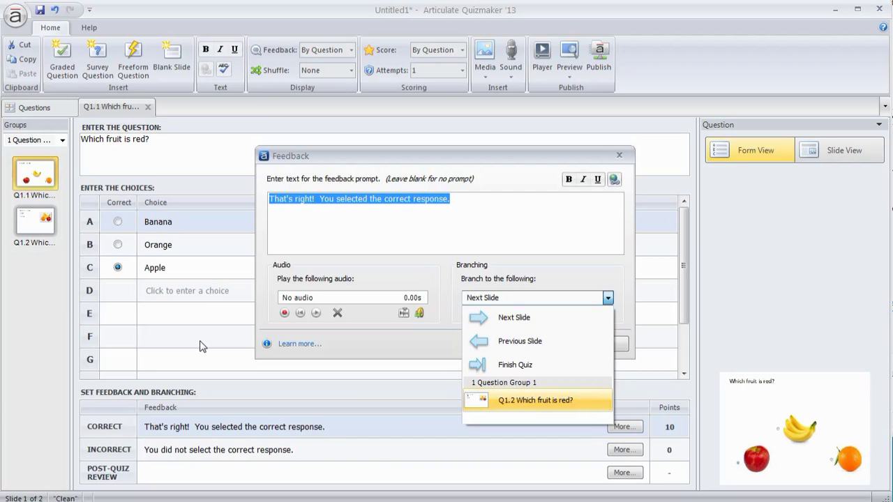
click(413, 351)
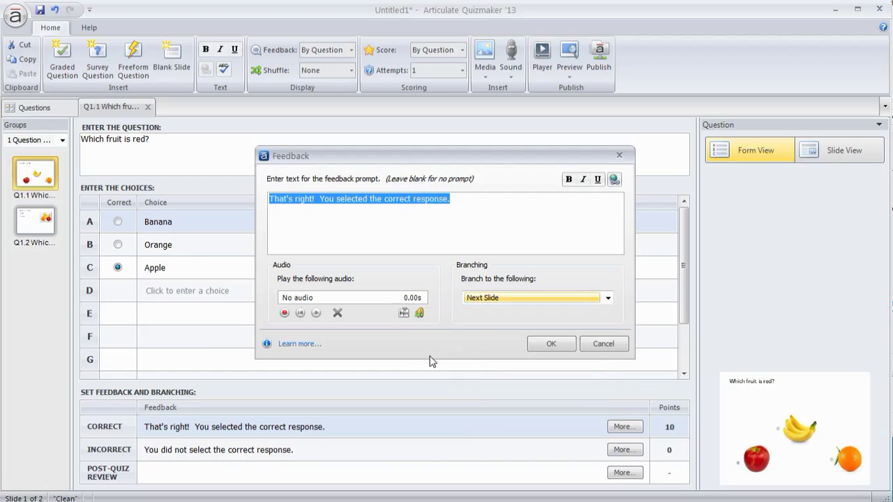
click(605, 345)
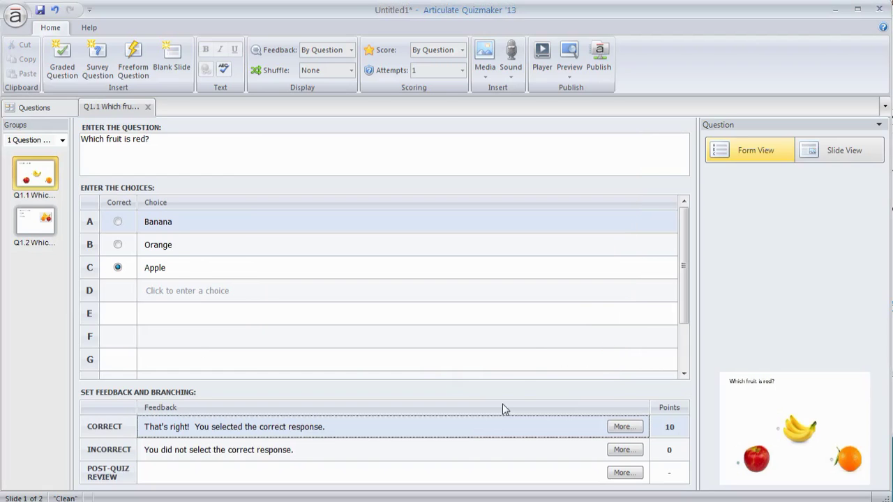
- Return to Slide View and enlarge the Timeline panel to show all fruit rows
click(858, 152)
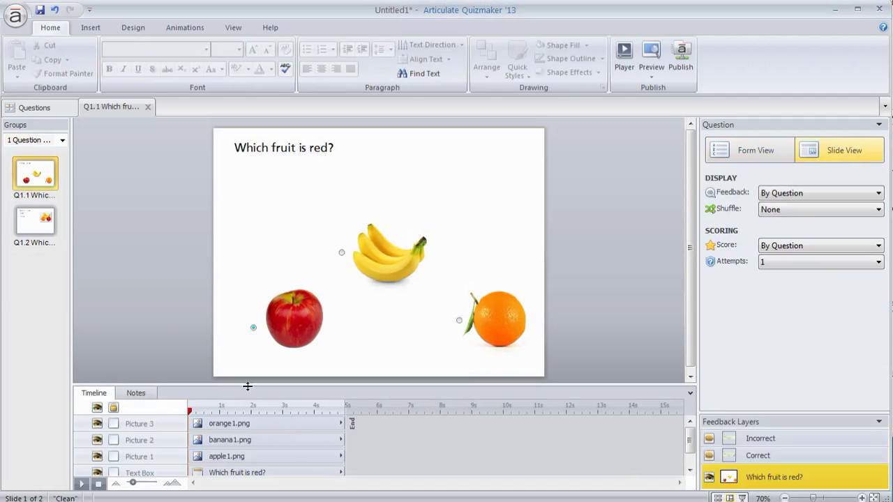
drag(247, 383, 245, 342)
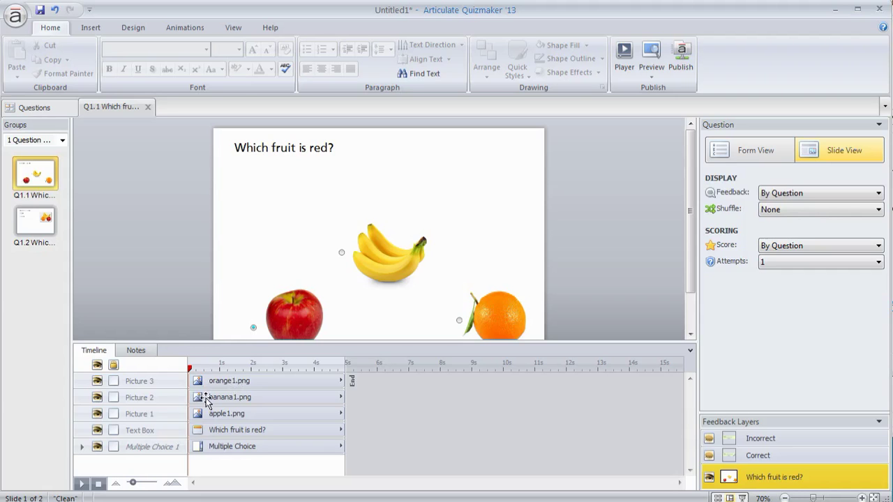
click(300, 315)
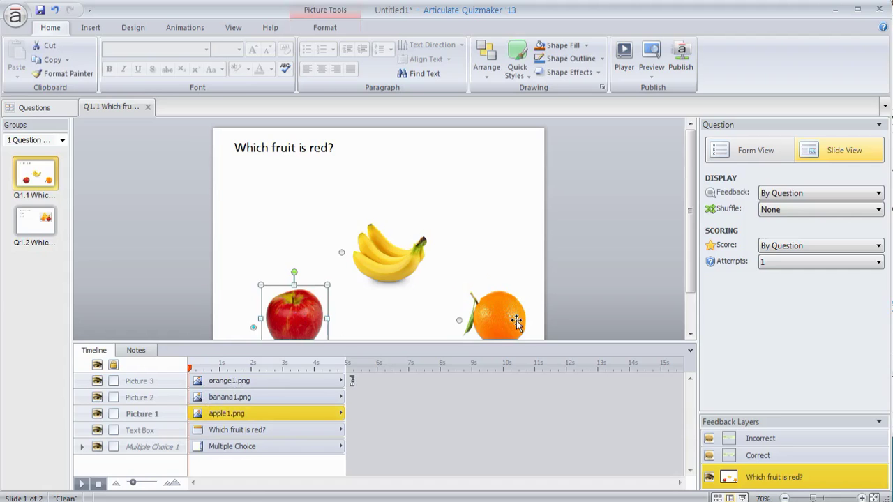
shift+click(512, 320)
shift+click(371, 256)
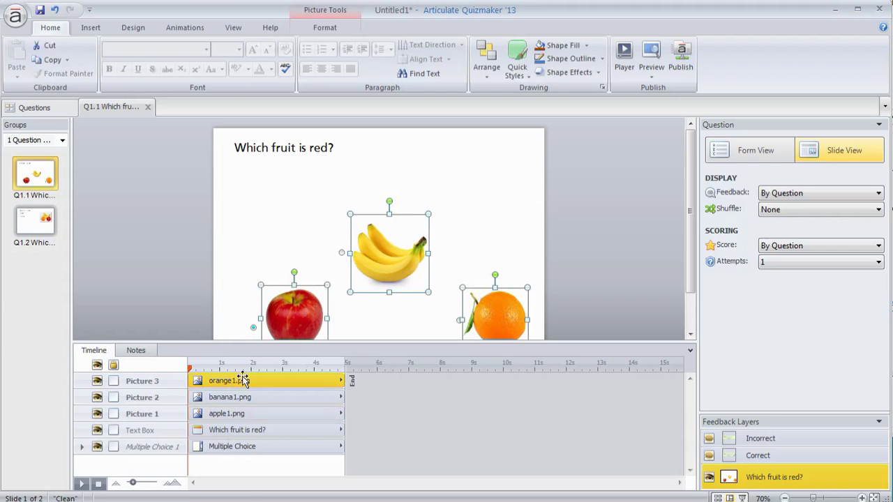
click(218, 415)
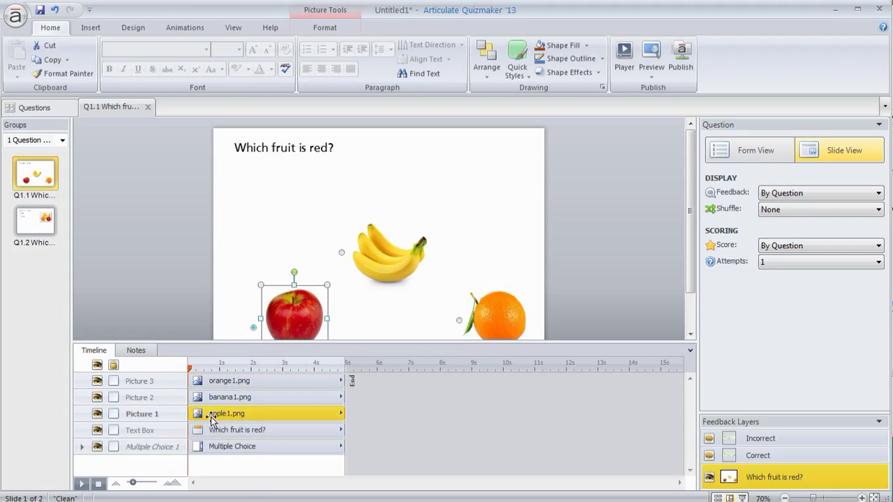
- Start banana1.png at about 1s and orange1.png at about 2s, then preview the slide
click(213, 398)
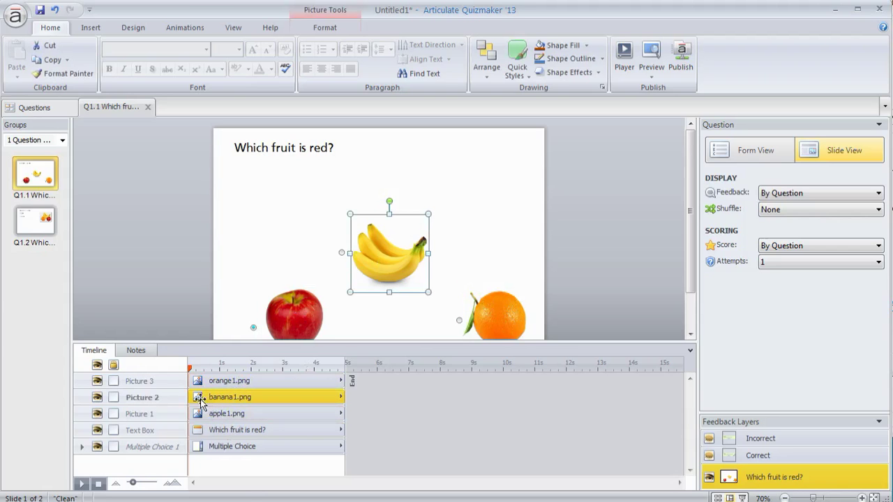
drag(199, 403, 231, 404)
click(196, 380)
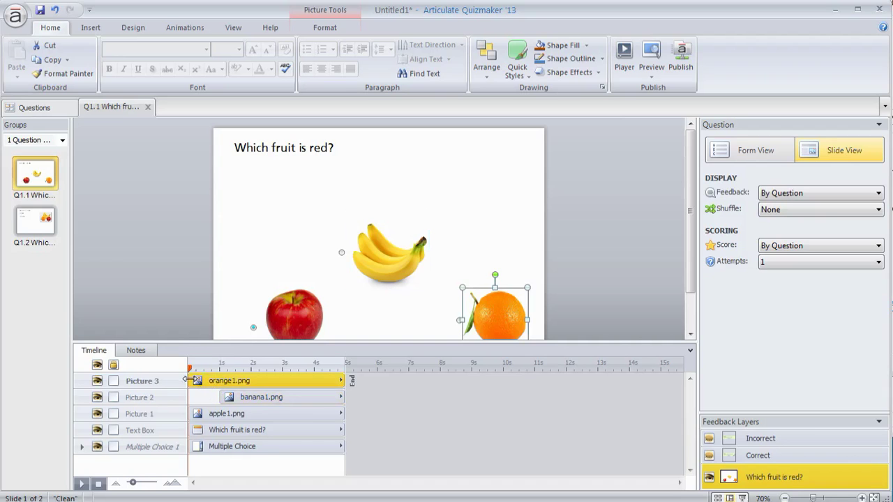
click(187, 381)
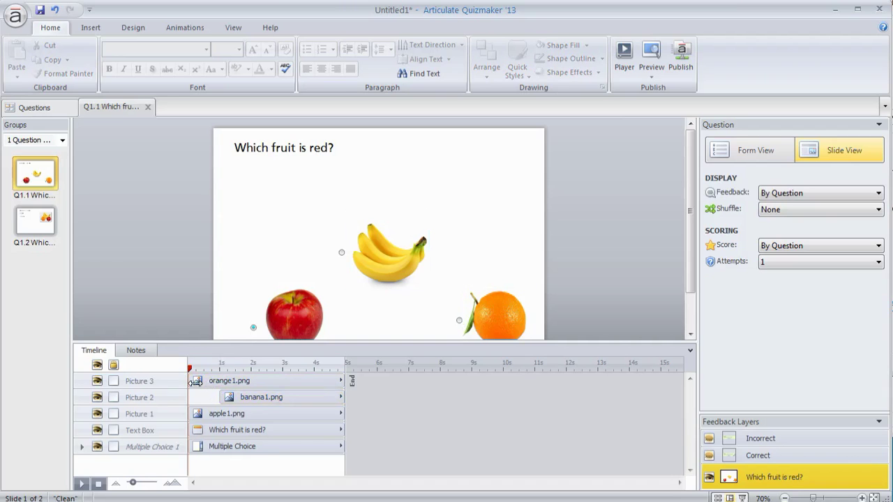
click(228, 380)
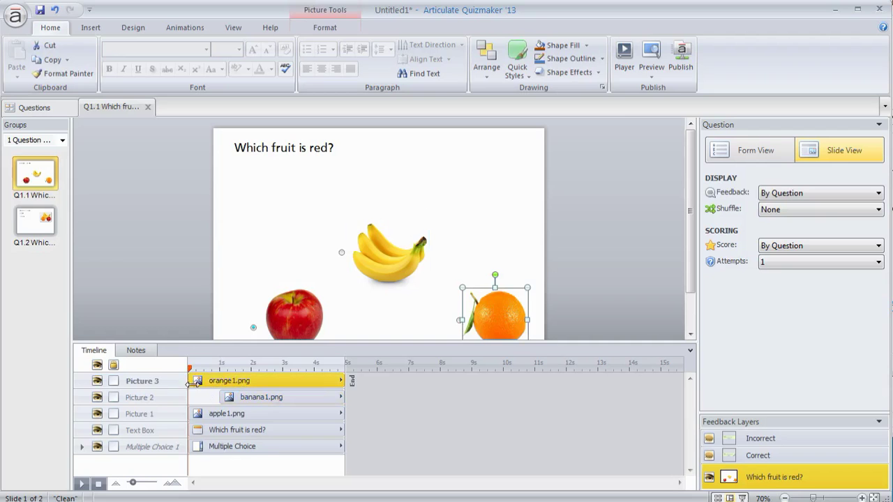
drag(191, 382, 250, 383)
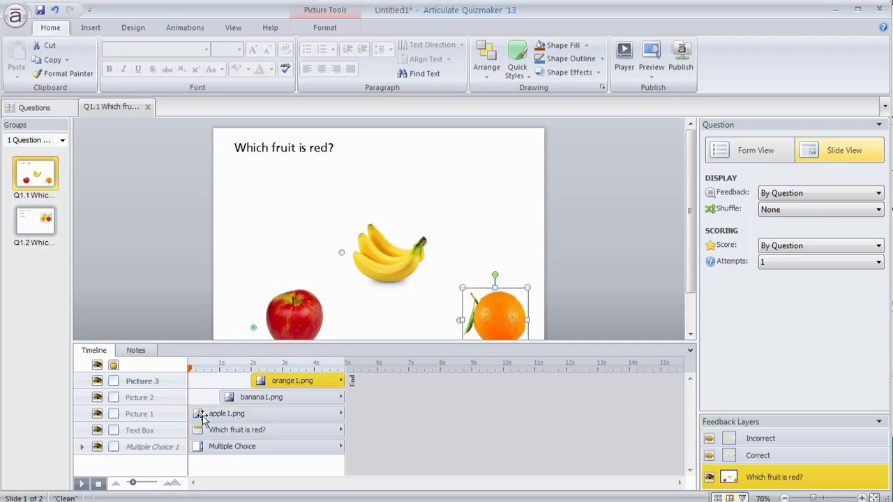
click(246, 397)
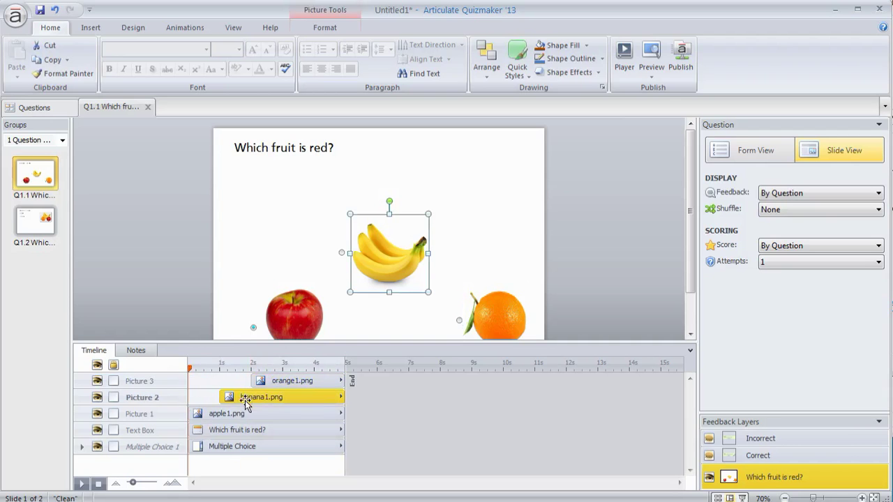
click(281, 383)
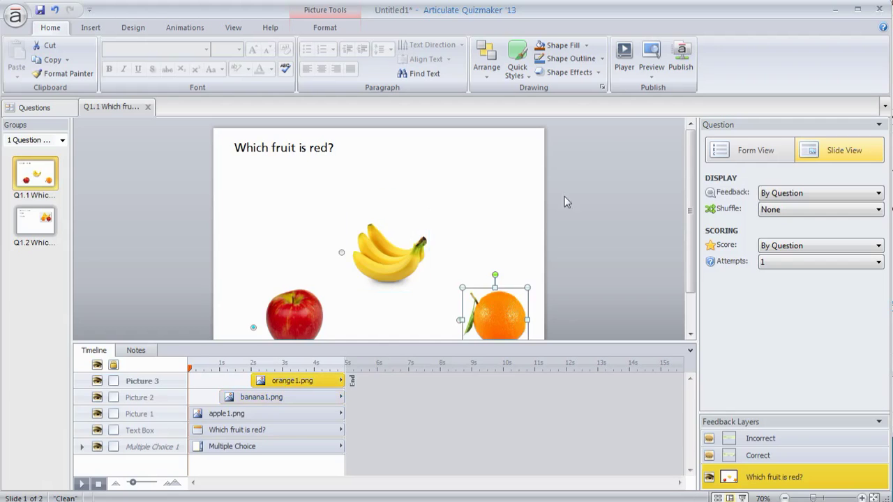
click(652, 69)
- Preview the slide, then give the apple, banana and orange a Grow entrance animation
click(668, 88)
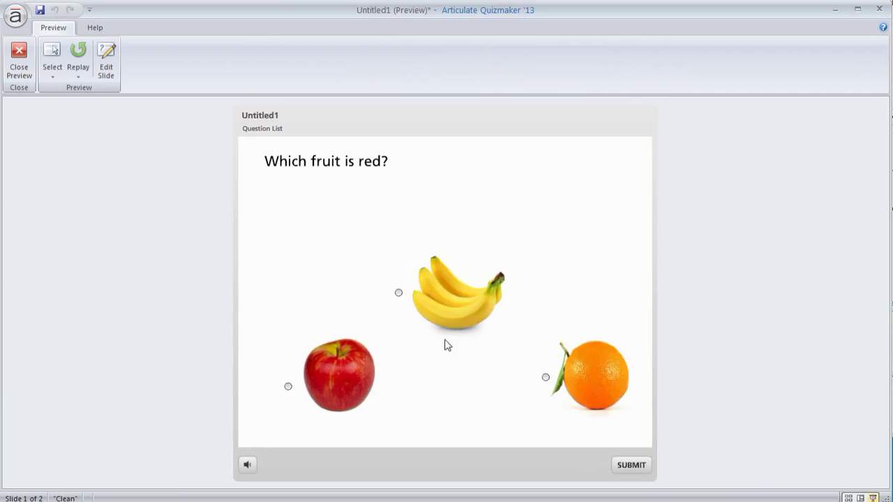
click(19, 57)
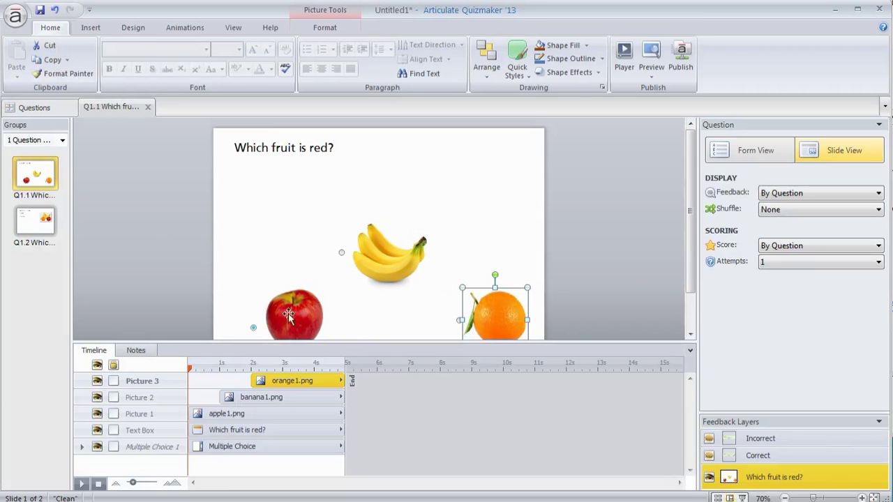
click(291, 314)
shift+click(370, 261)
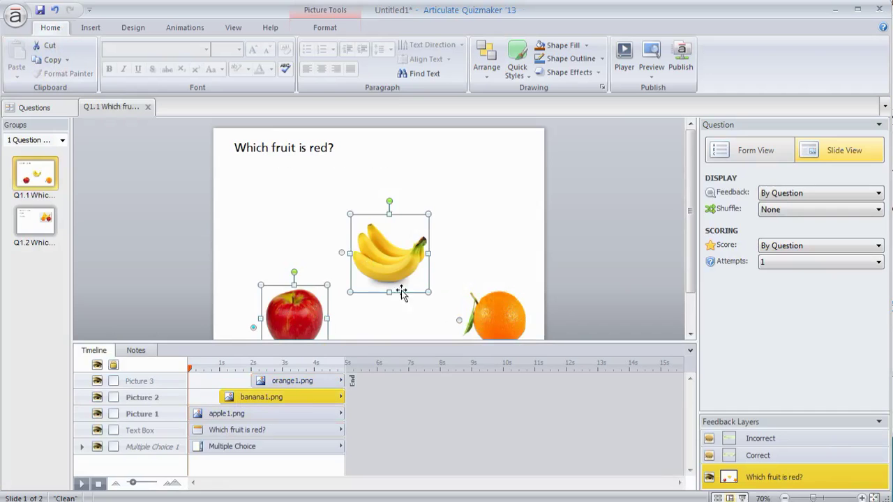
shift+click(509, 322)
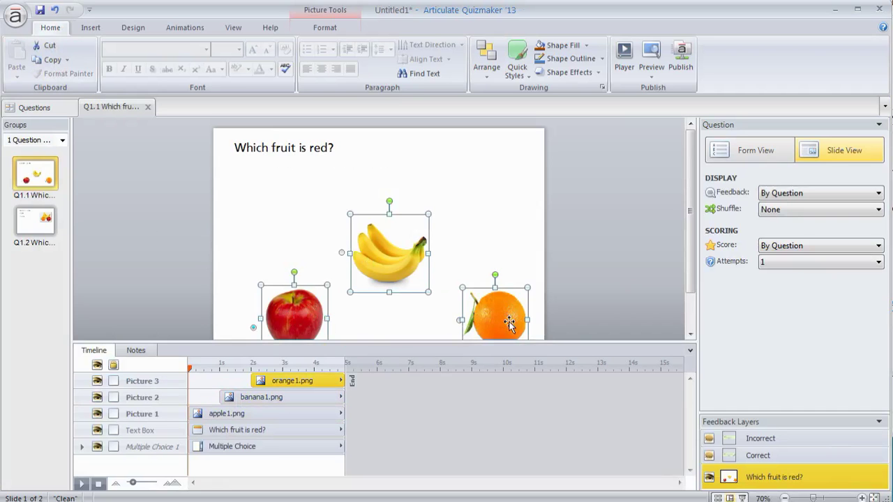
click(185, 30)
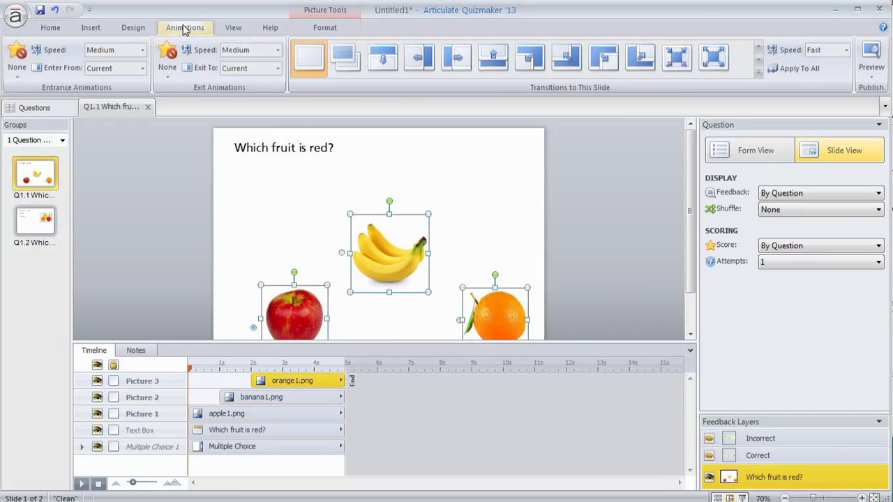
click(18, 77)
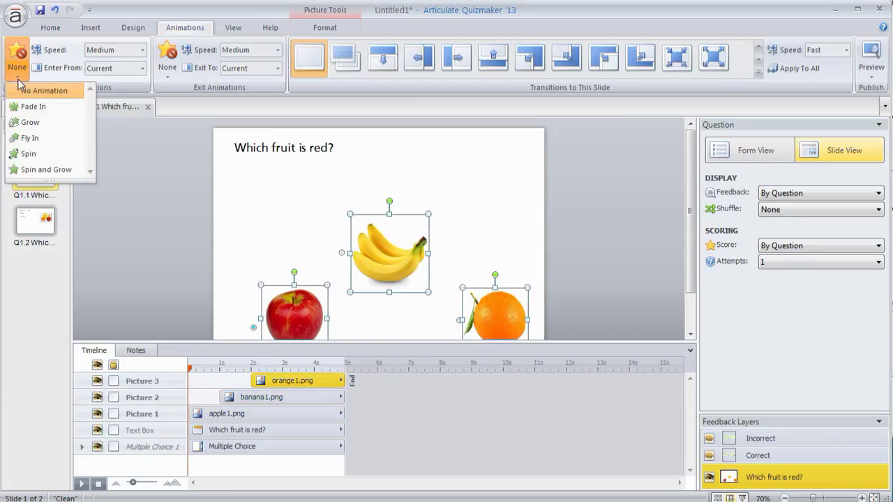
click(35, 123)
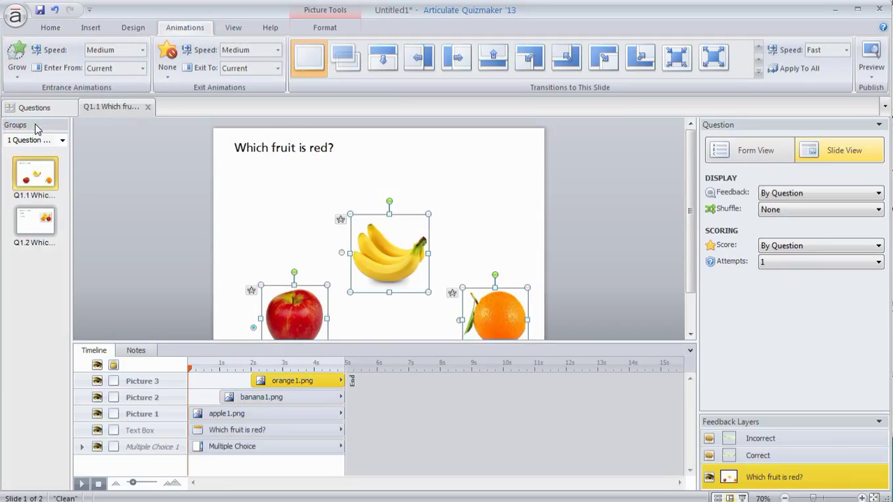
- Preview the slide to check the three fruits growing in
click(136, 220)
click(872, 70)
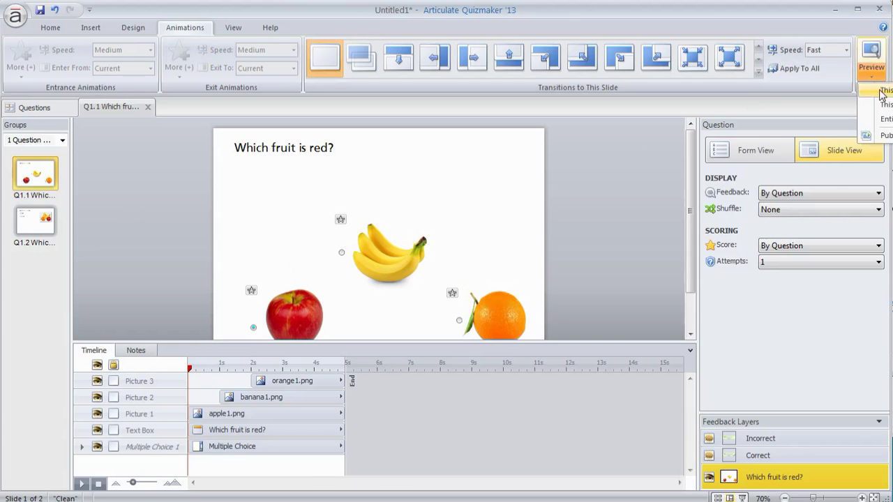
click(883, 92)
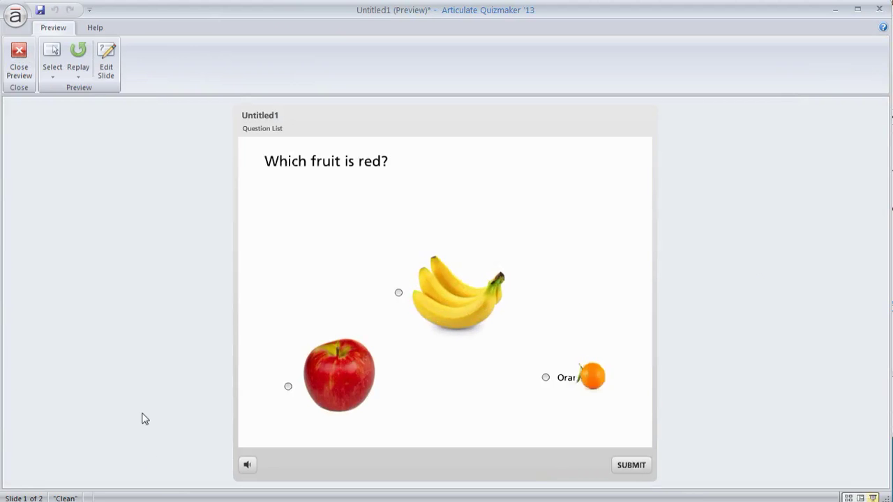
click(19, 56)
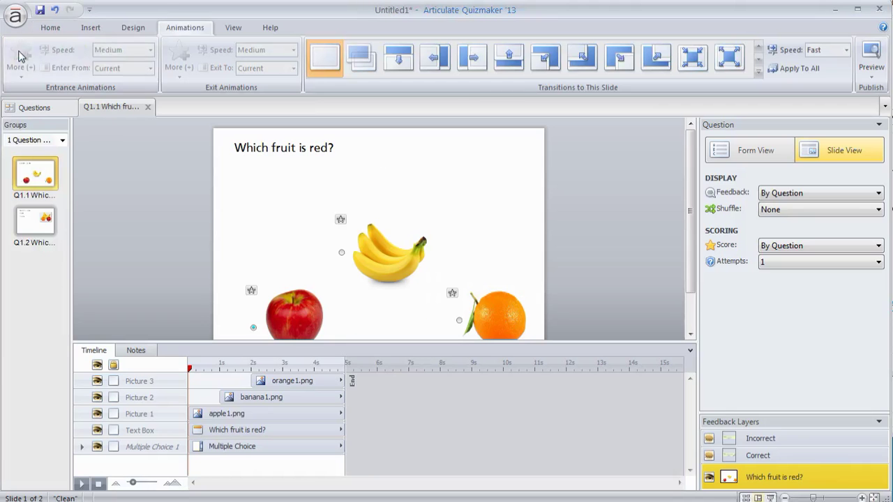
- Drag the timeline End marker left to shorten the slide's duration
click(231, 415)
mouse_move(341, 416)
mouse_down()
mouse_move(220, 422)
mouse_move(250, 421)
mouse_up()
click(274, 398)
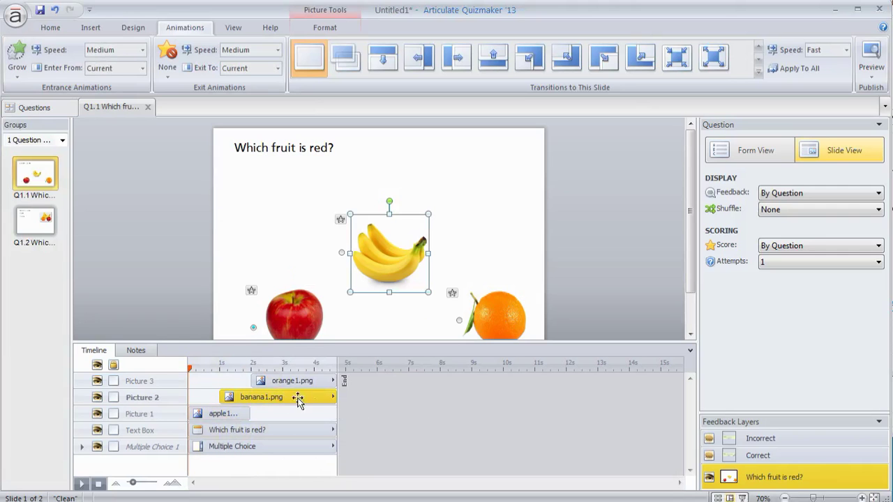
drag(335, 396, 311, 381)
click(303, 382)
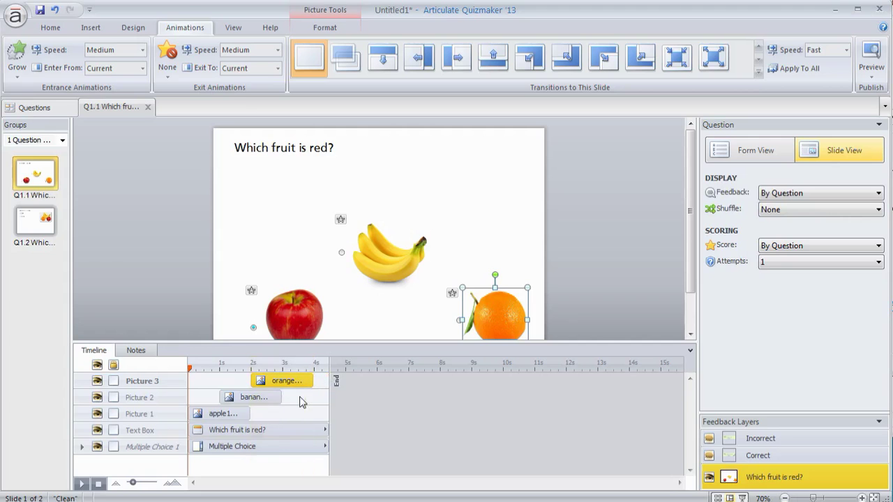
- Select the apple, banana and orange pictures for an exit animation
click(231, 416)
ctrl+click(254, 398)
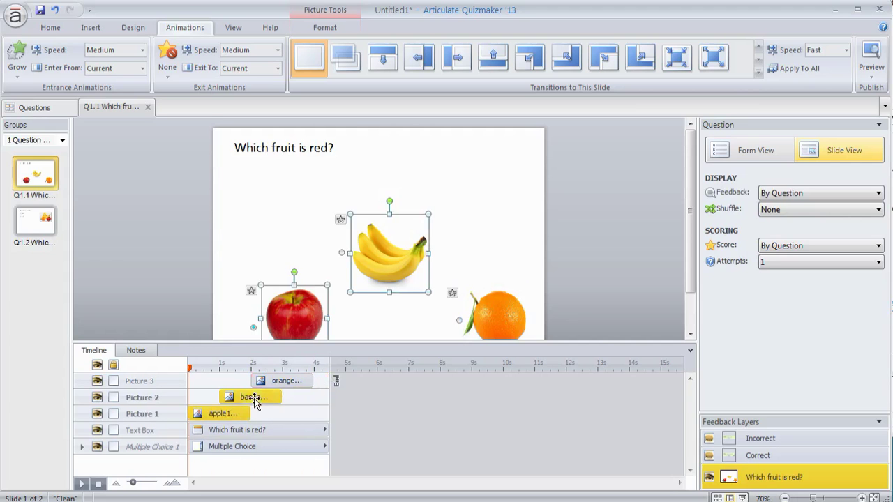
ctrl+click(276, 381)
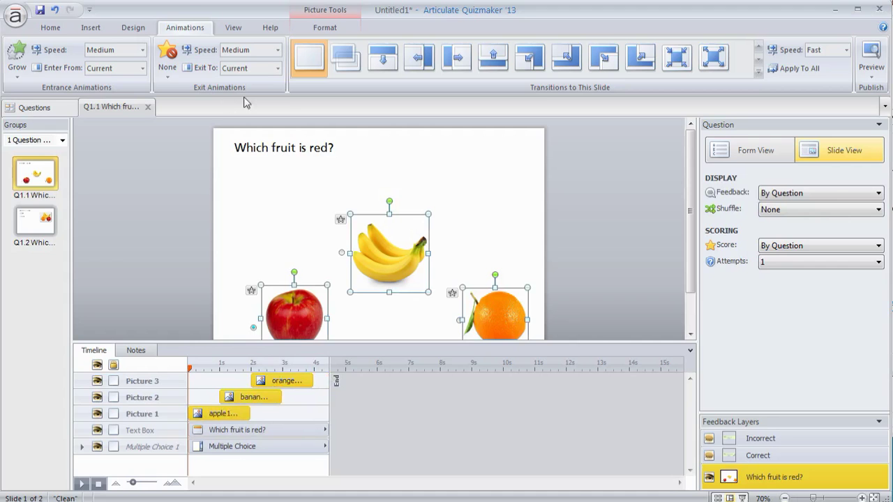
click(168, 73)
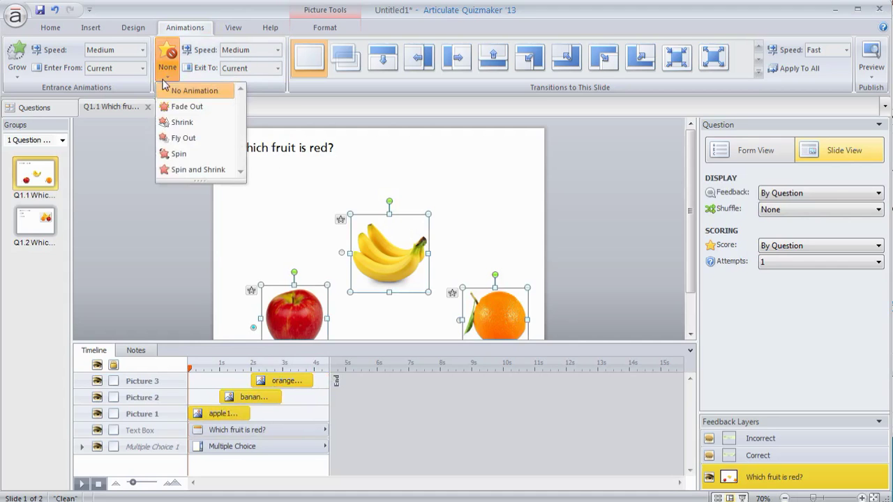
click(184, 123)
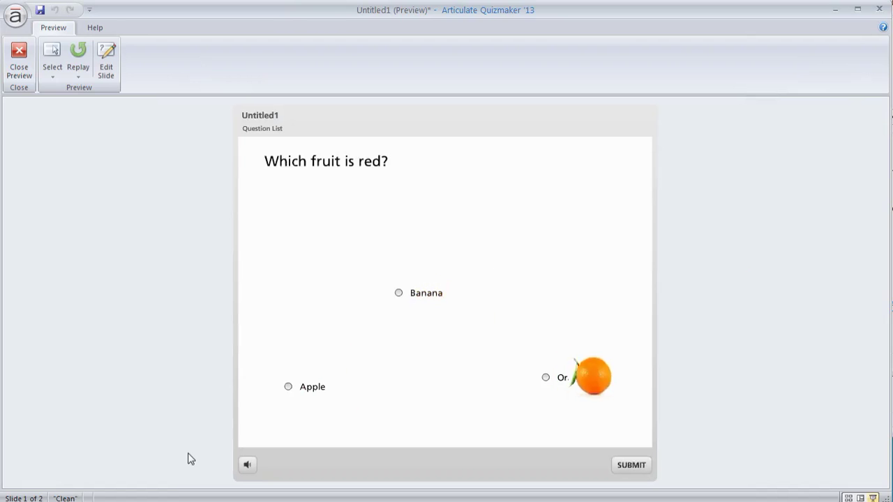
click(19, 56)
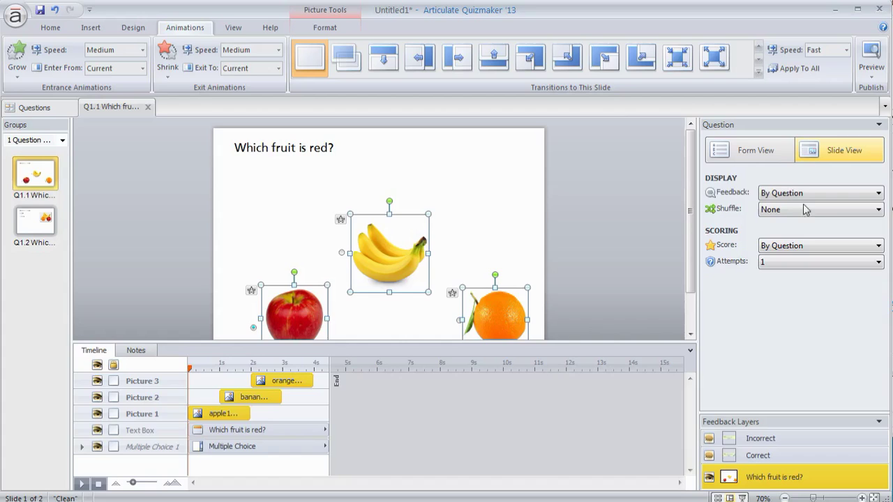
click(776, 154)
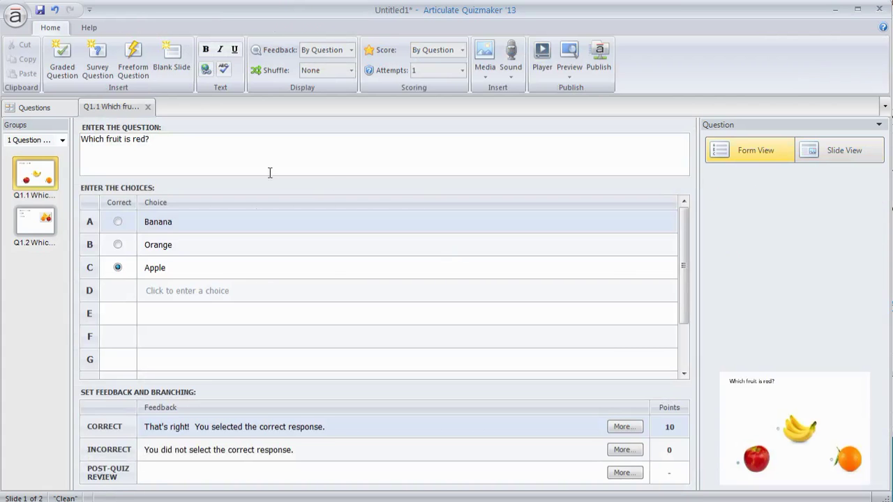
click(849, 157)
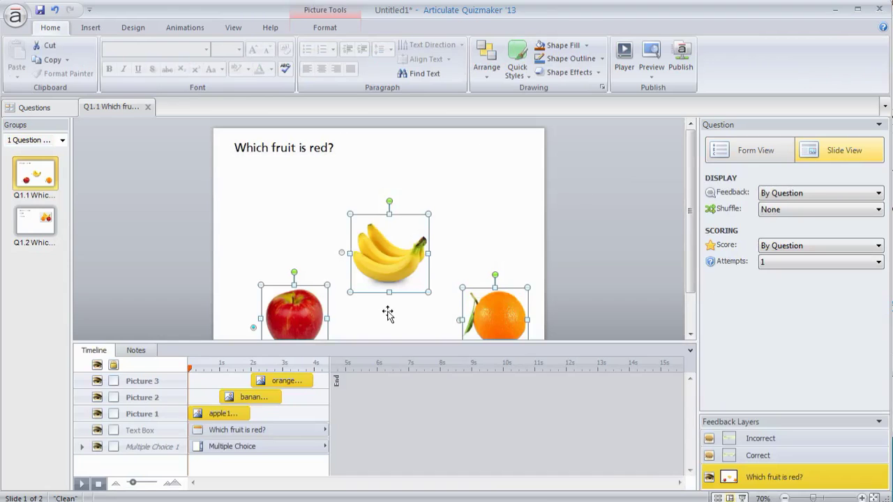